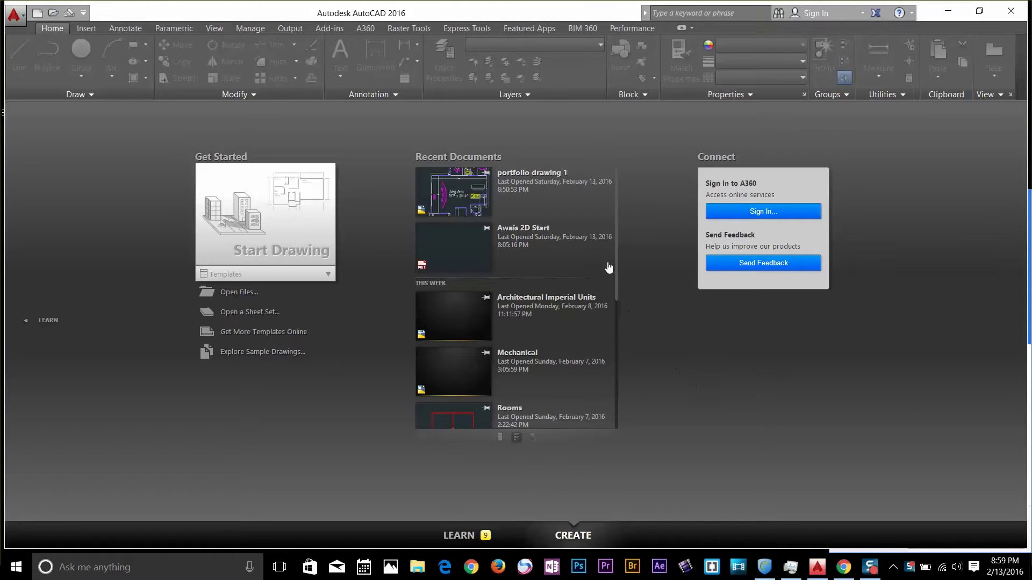
Open the recent drawing "portfolio drawing 1"
click(518, 186)
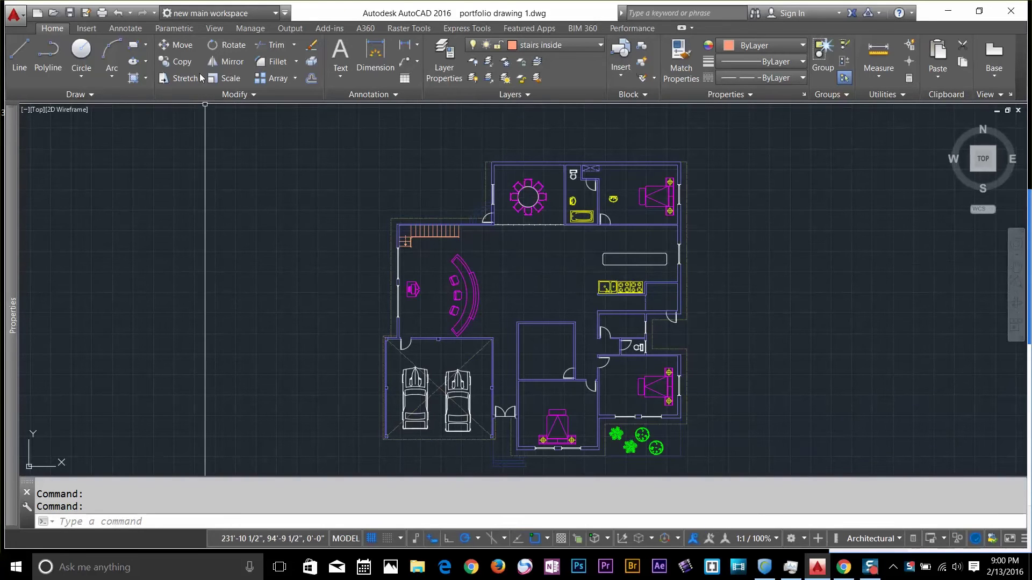
click(185, 46)
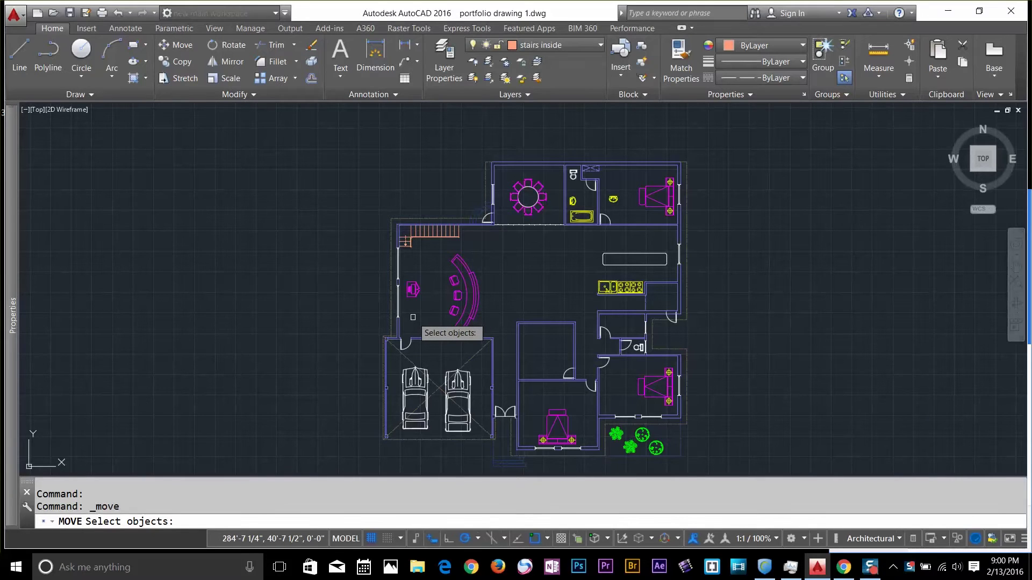
scroll(411, 312, up, 5)
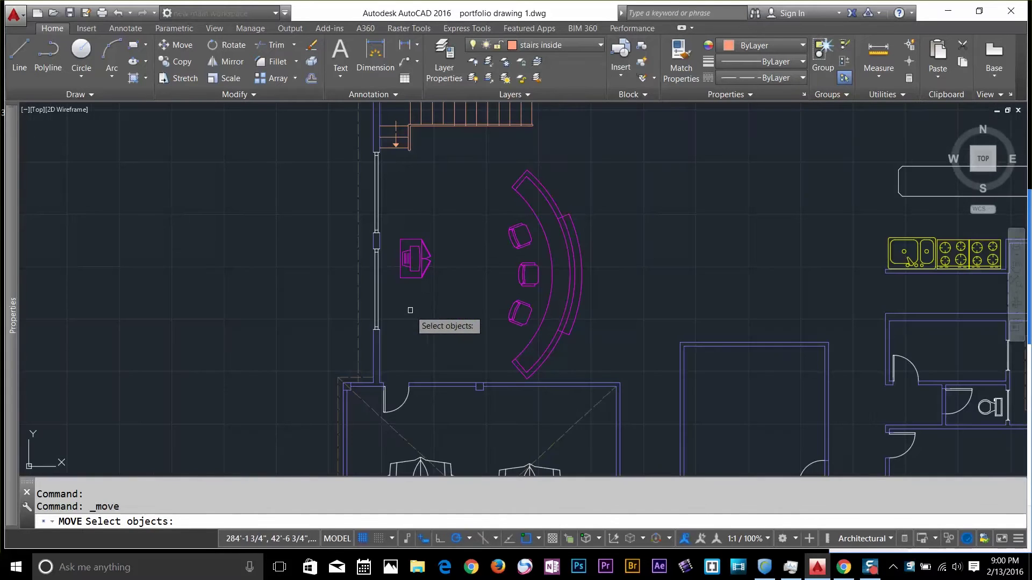
click(408, 262)
key(Return)
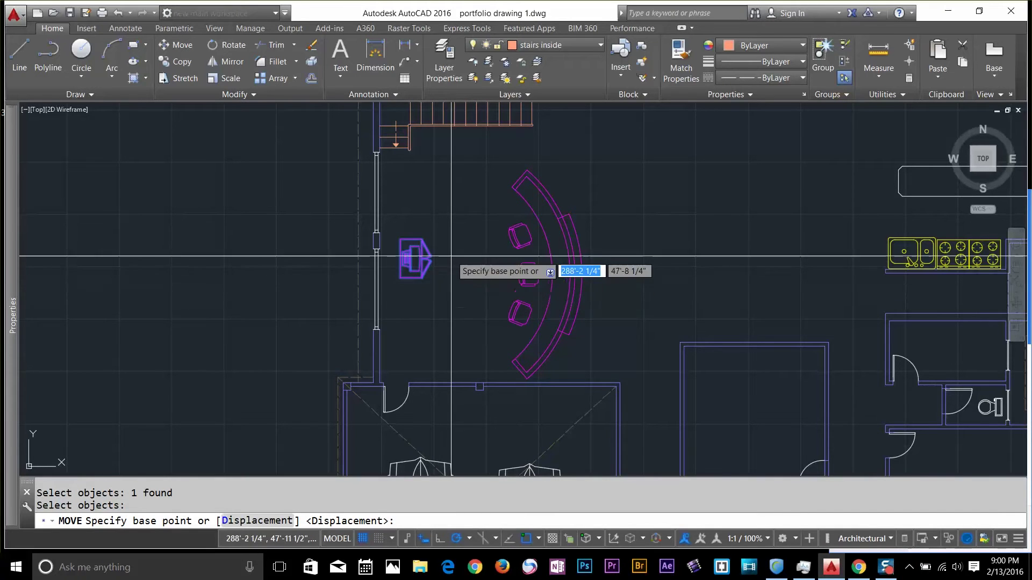
middle_drag(466, 191, 456, 283)
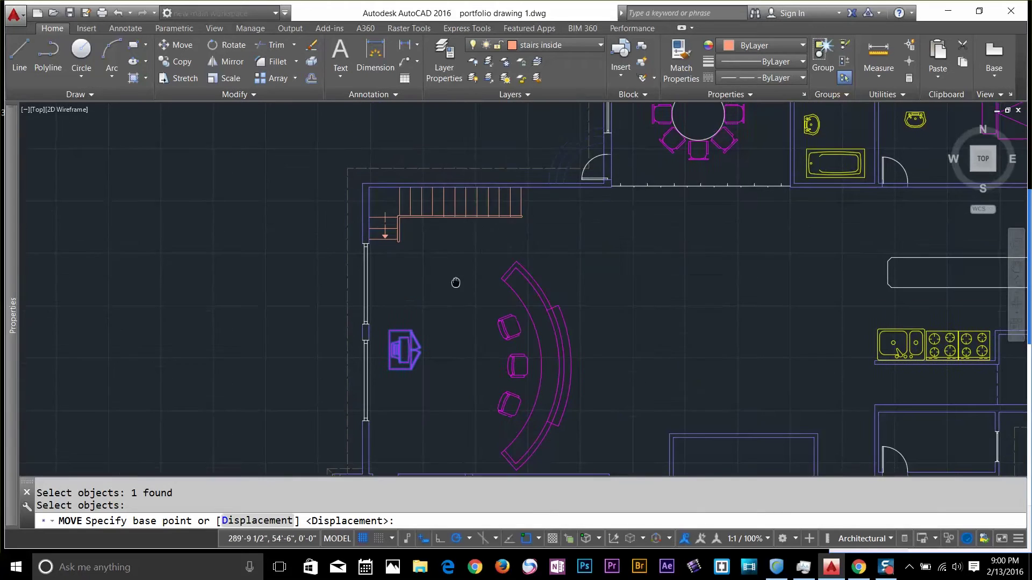
scroll(613, 242, up, 5)
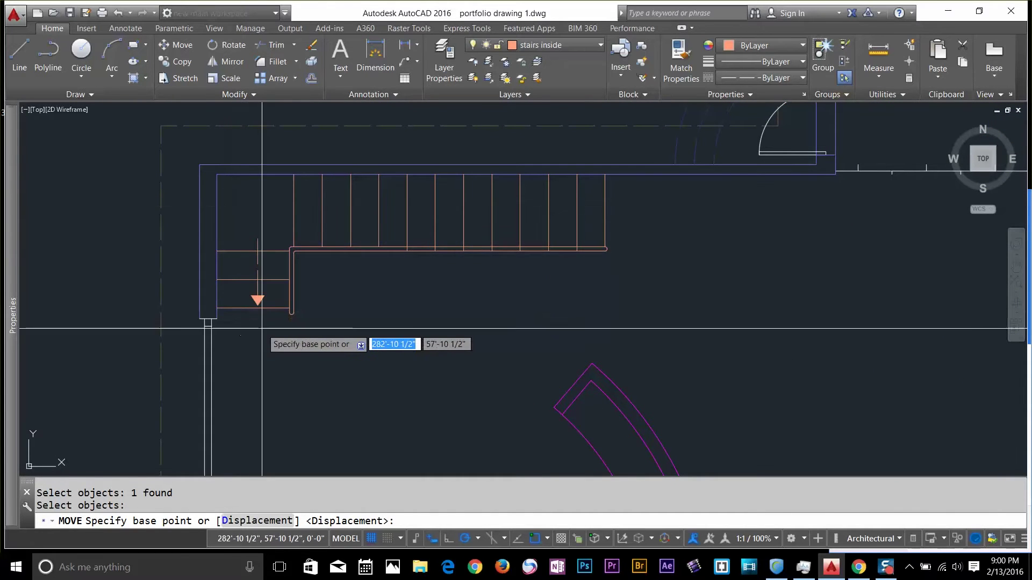
key(Escape)
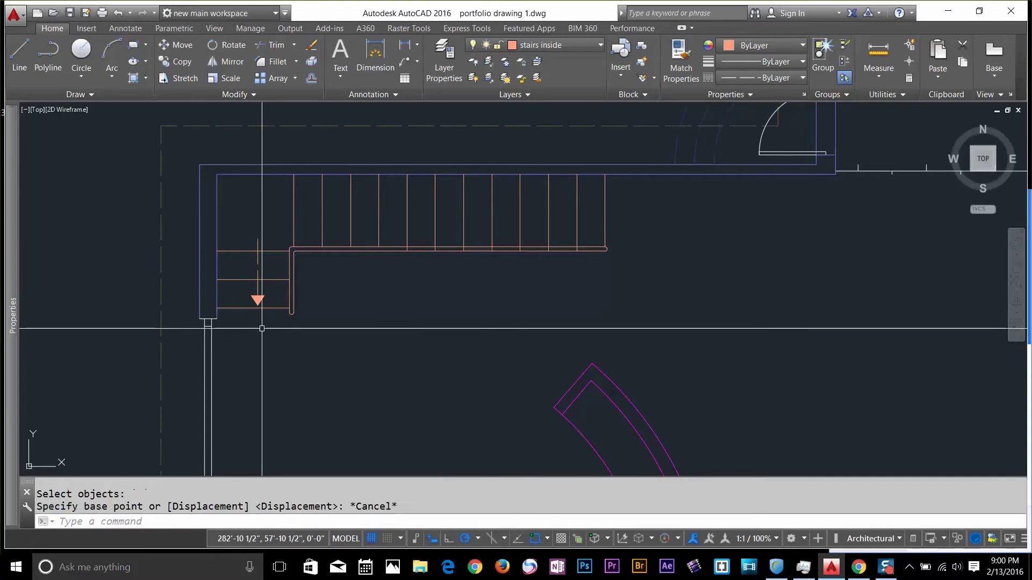
Draw one window selection and one crossing selection in the empty area northwest of the house
scroll(351, 253, down, 3)
middle_drag(351, 253, 502, 296)
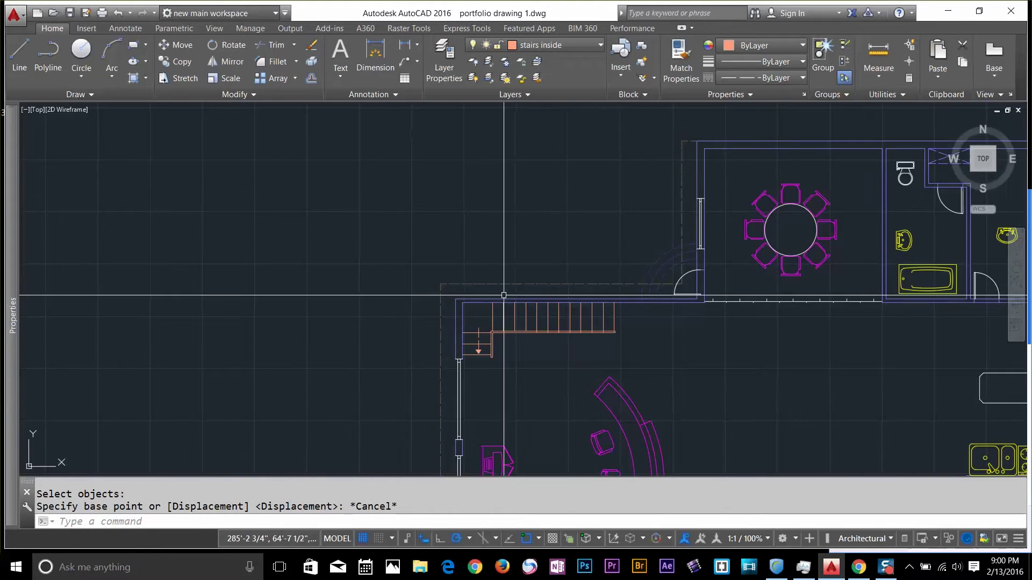
click(212, 186)
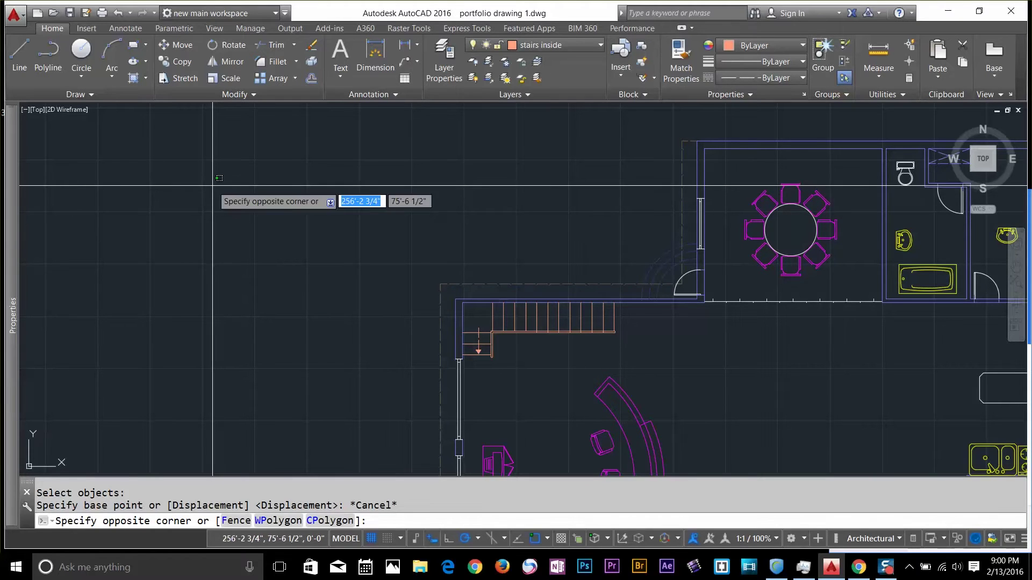
click(324, 287)
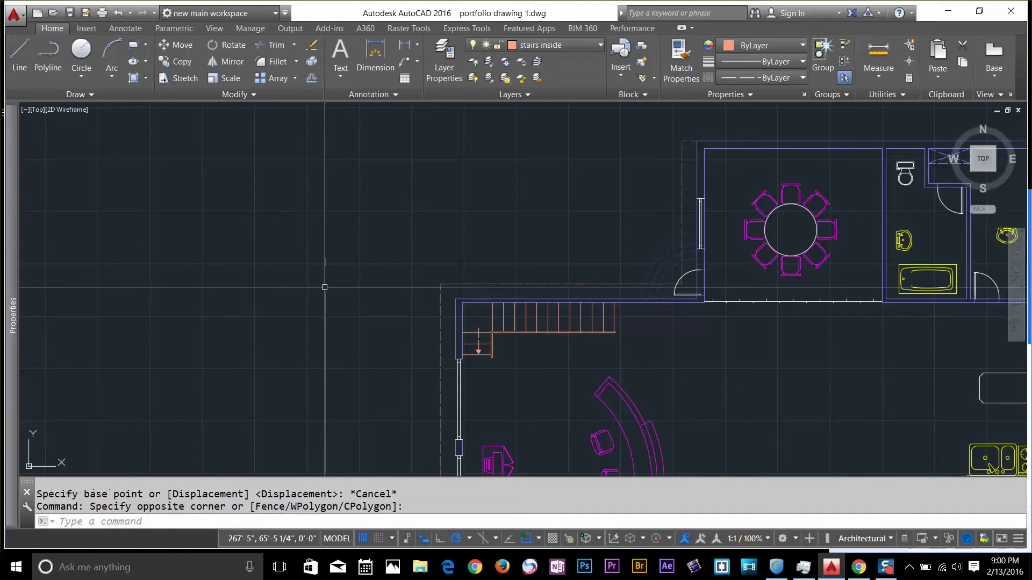
click(382, 203)
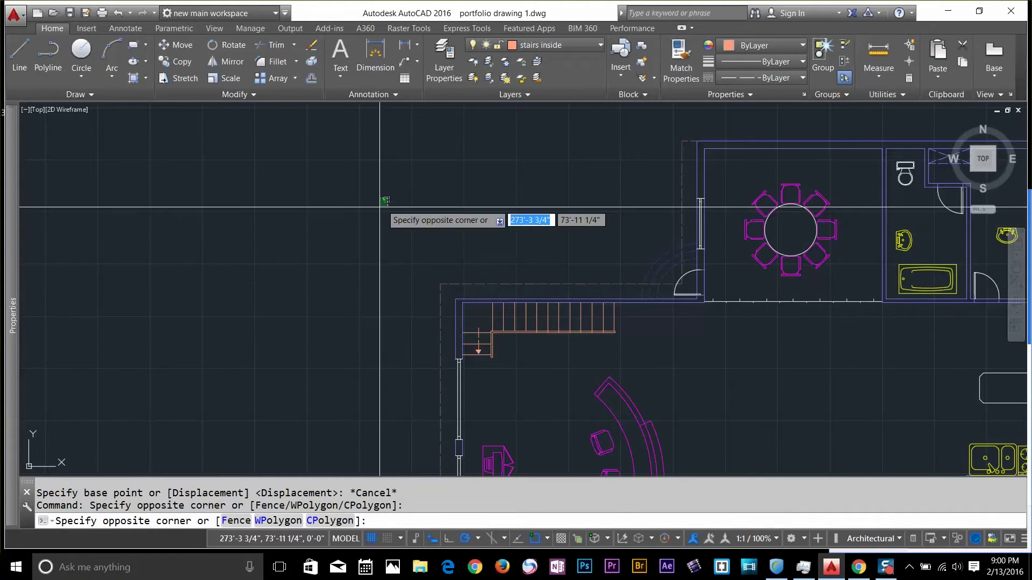
click(251, 296)
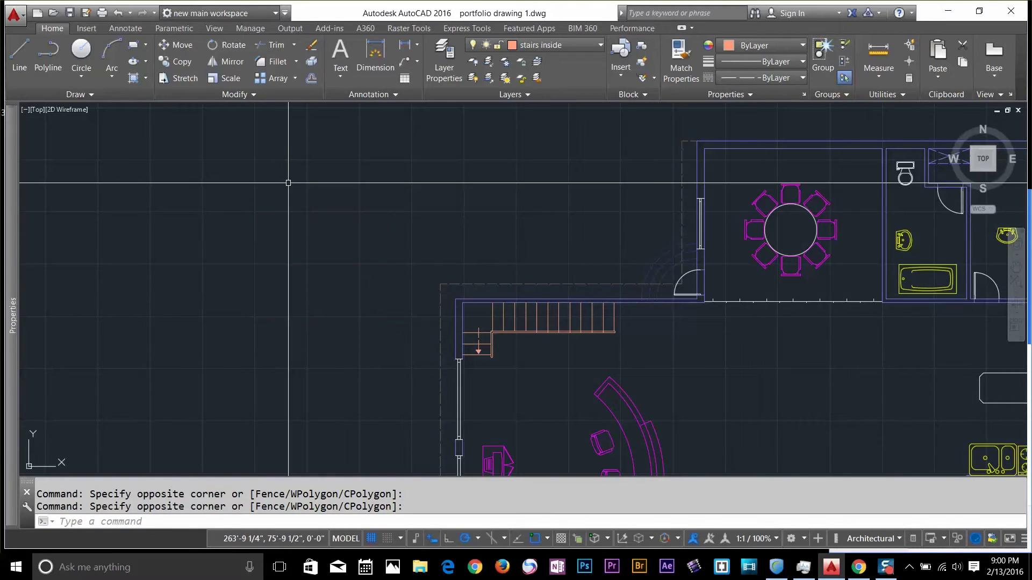
Draw two separate diagonal lines side by side in the empty area northwest of the house plan
click(19, 54)
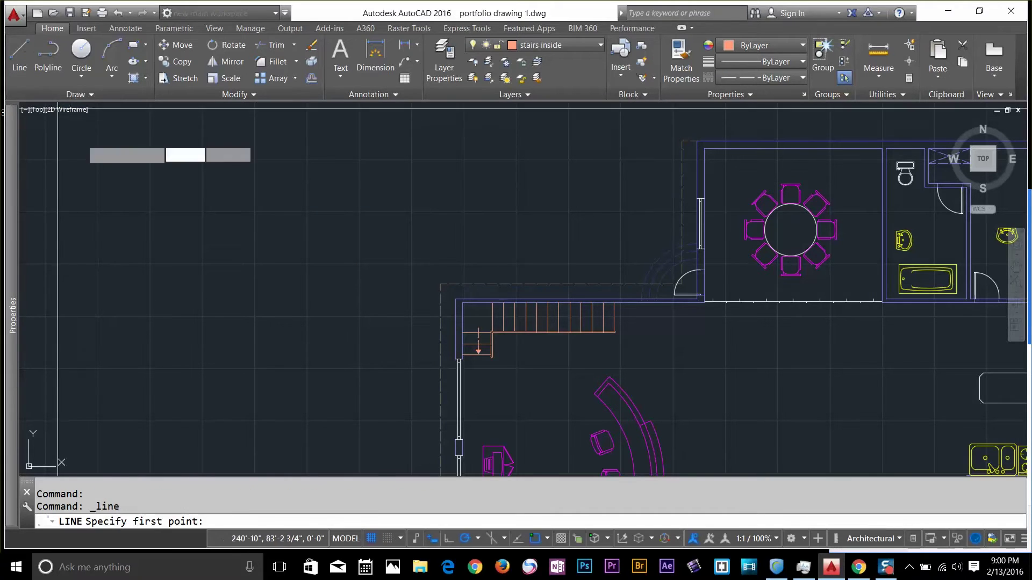
click(183, 266)
click(247, 201)
key(Return)
key(Return)
click(290, 280)
click(340, 212)
key(Return)
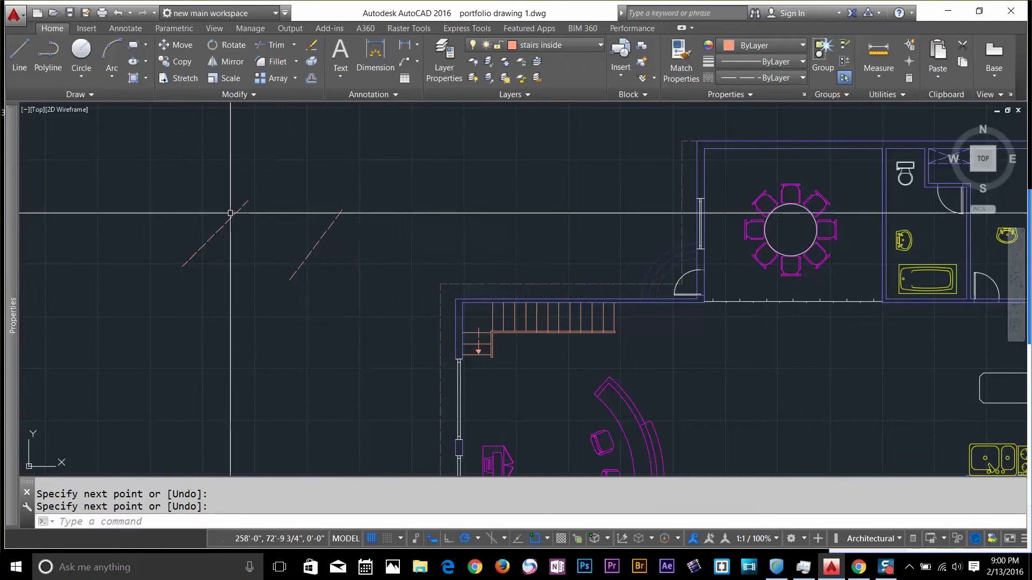
middle_drag(239, 208, 306, 253)
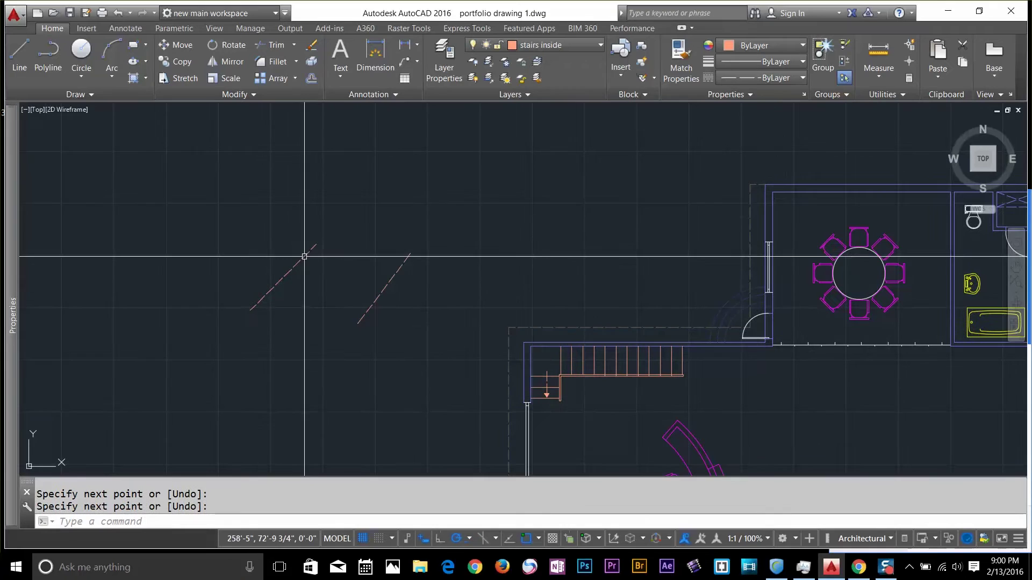
click(173, 45)
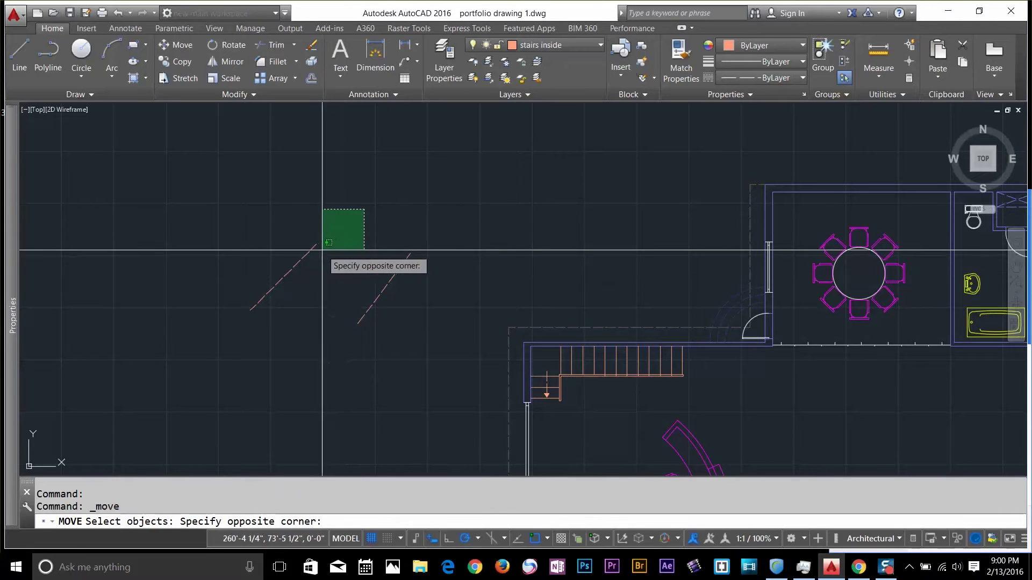
scroll(306, 250, up, 4)
click(305, 250)
scroll(305, 250, down, 4)
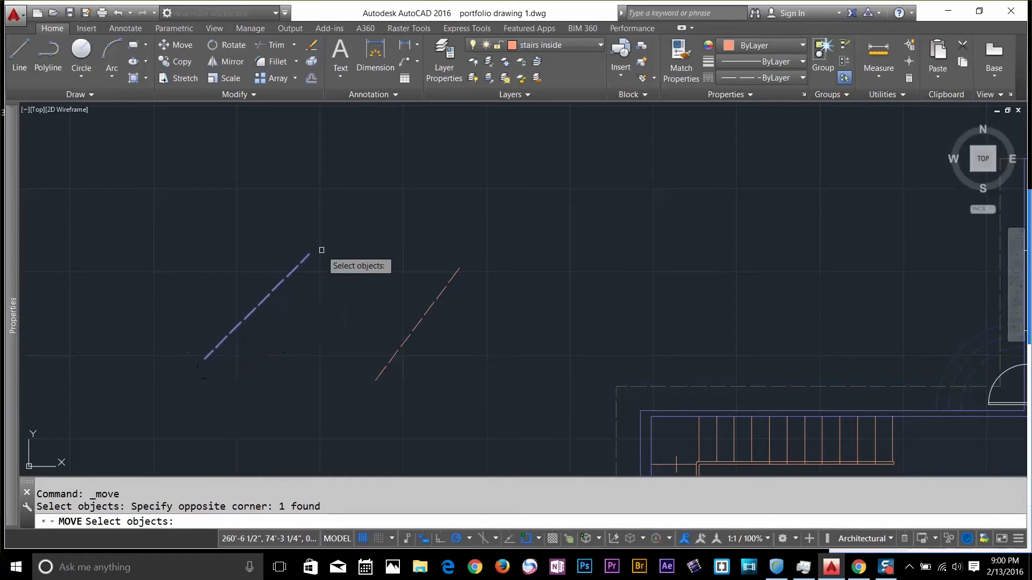
key(Return)
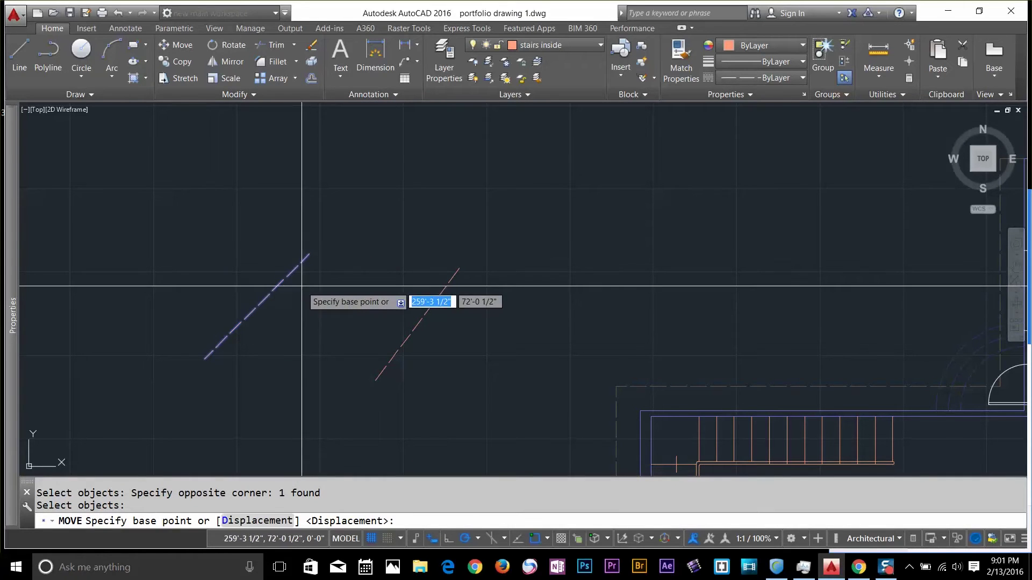
key(Escape)
key(Escape)
click(176, 48)
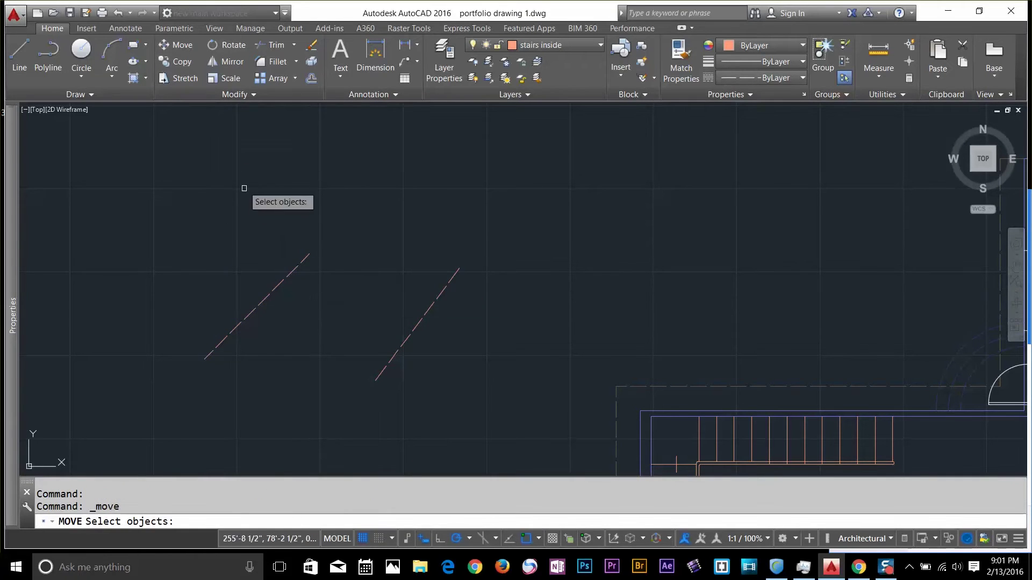
click(215, 175)
click(326, 278)
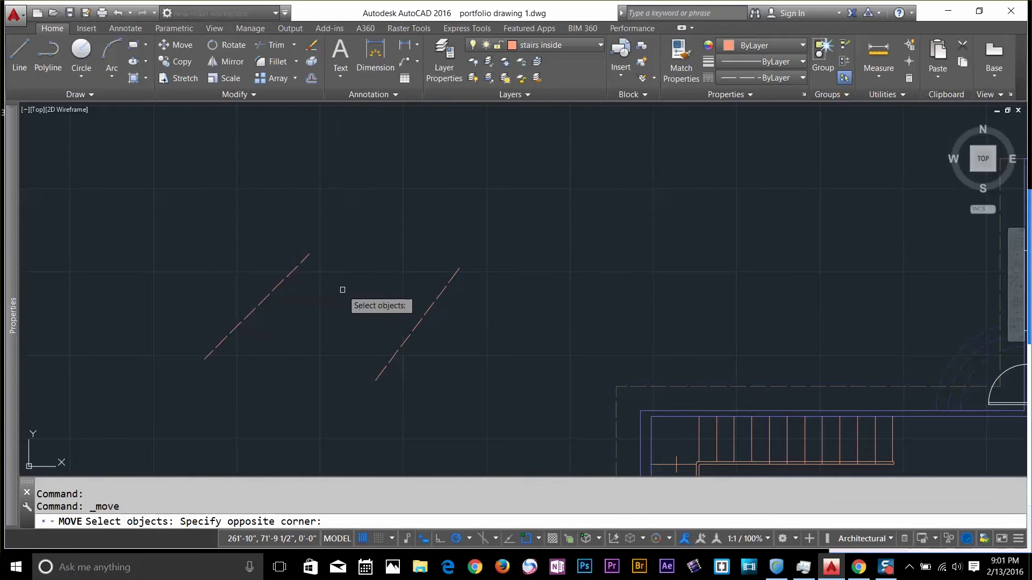
click(217, 180)
click(344, 294)
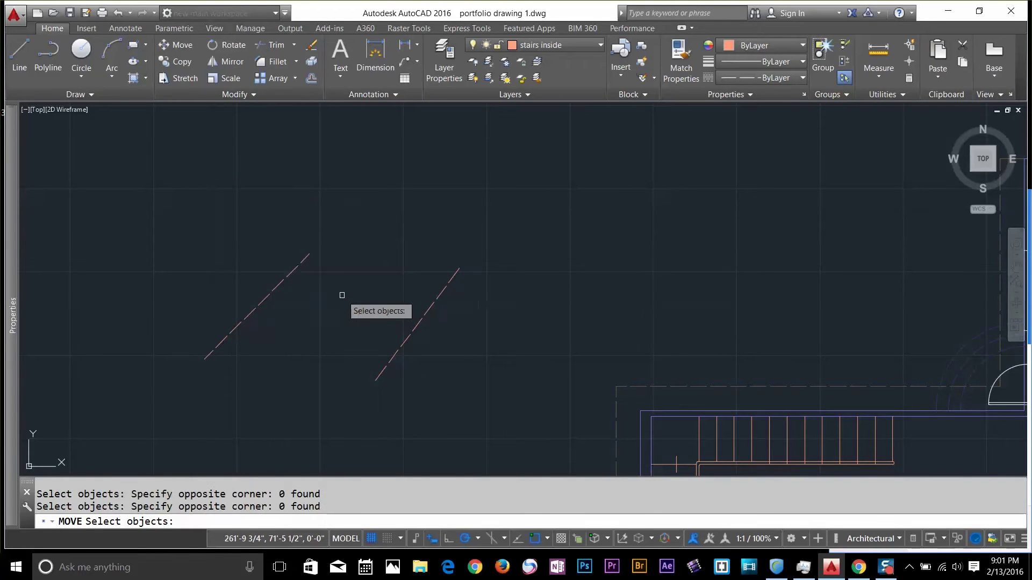
key(Escape)
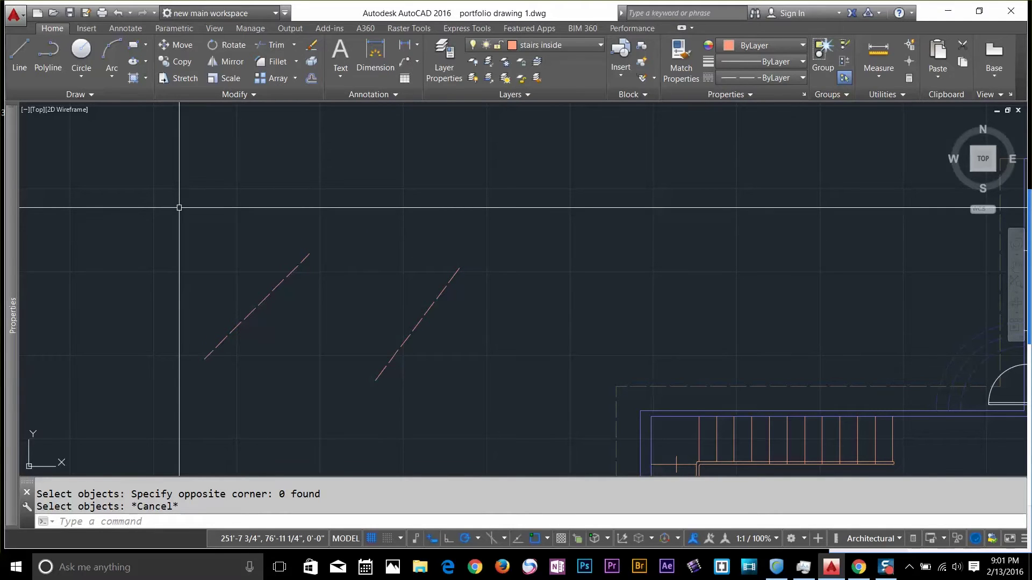
Select the western diagonal line by enclosing it in a window selection, and clear the selection
click(147, 211)
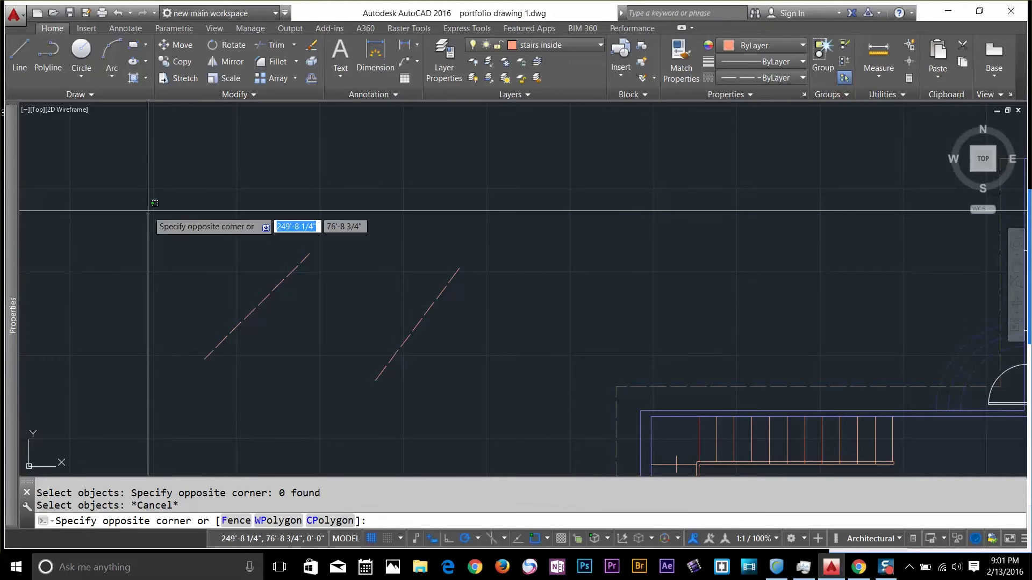
click(332, 390)
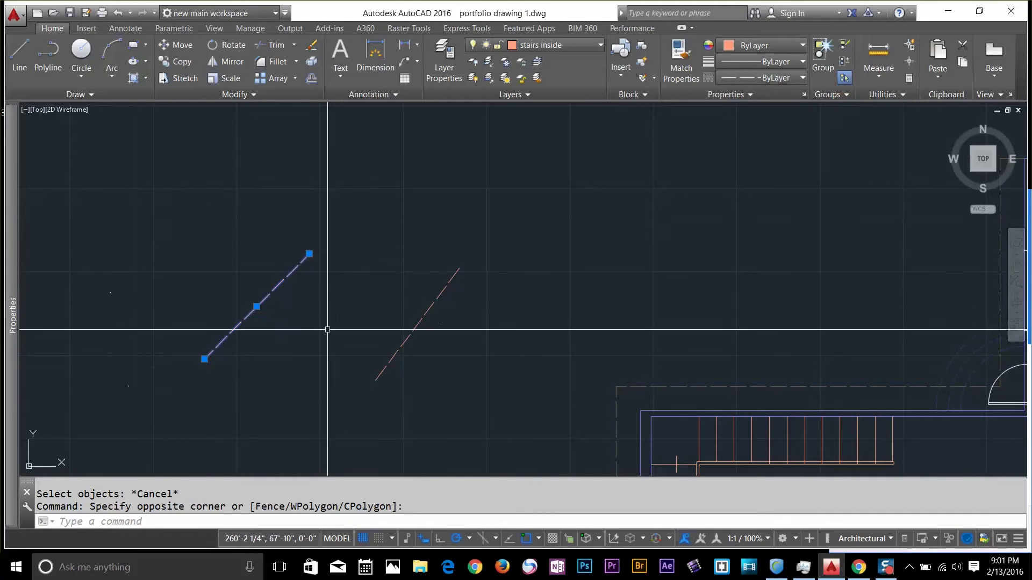
key(Escape)
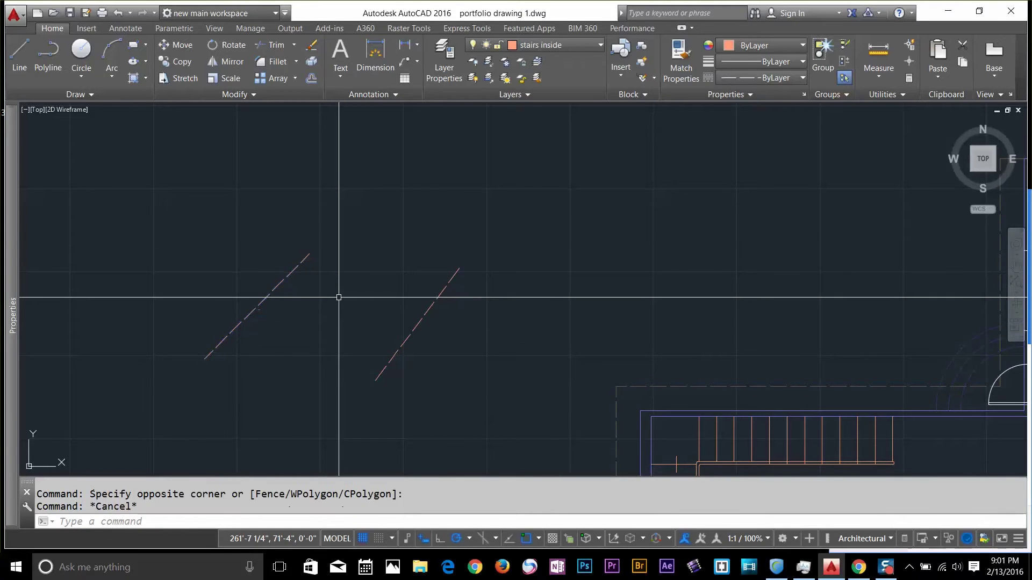
Try to select the indoor staircase with a crossing selection over the house's corner, and clear the selection
scroll(341, 295, down, 5)
scroll(377, 251, up, 6)
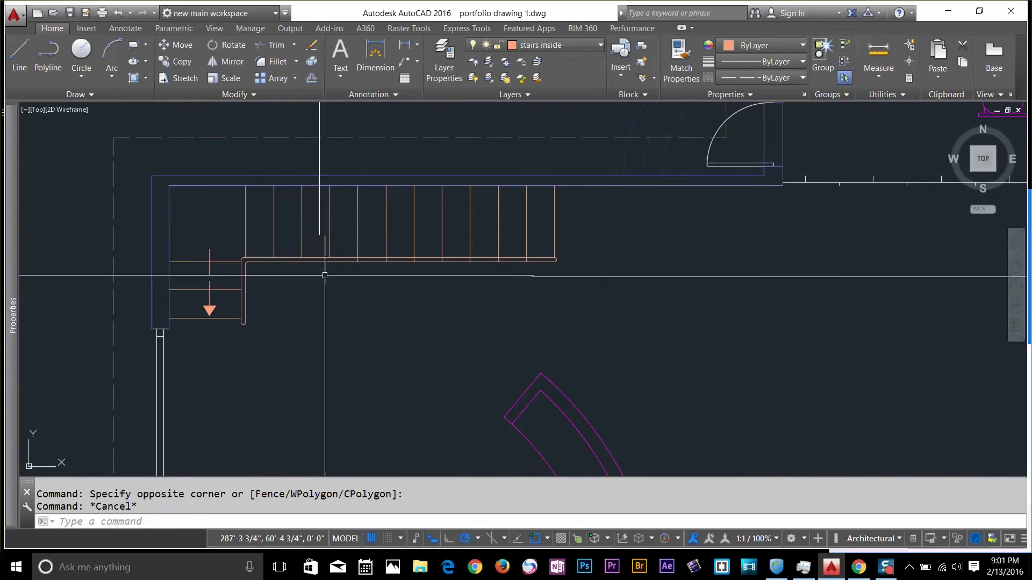
scroll(398, 267, down, 2)
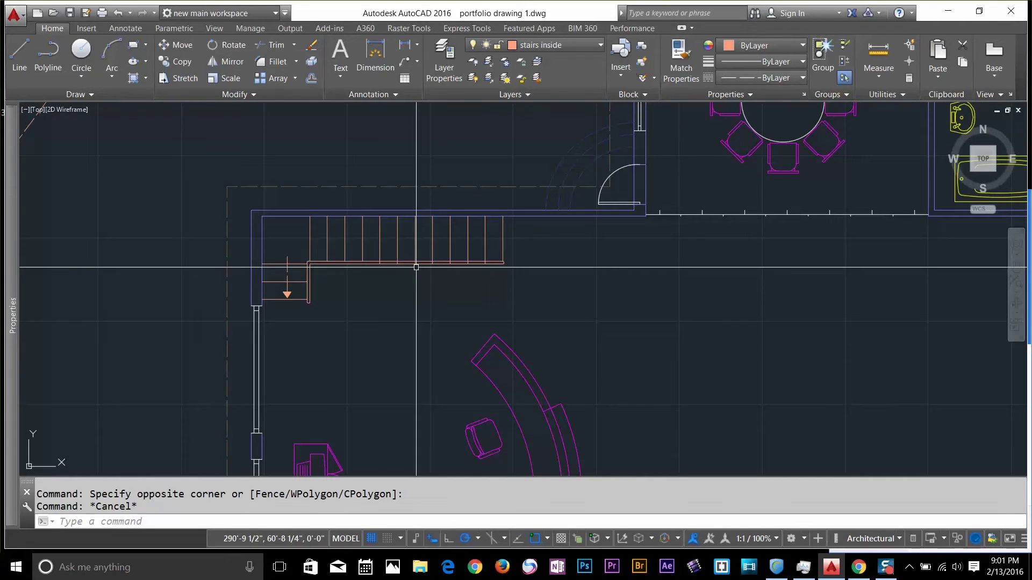
click(526, 151)
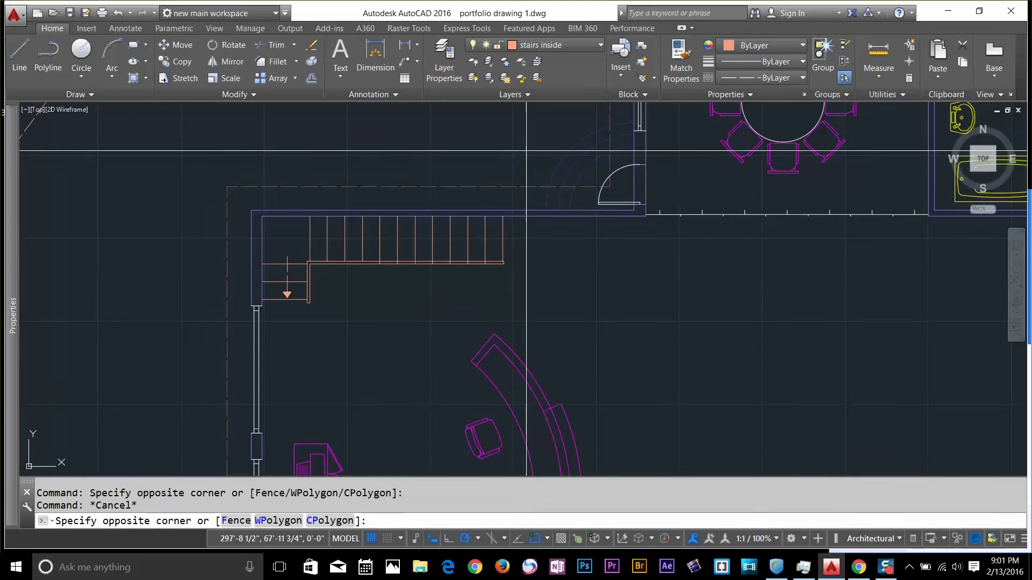
click(207, 323)
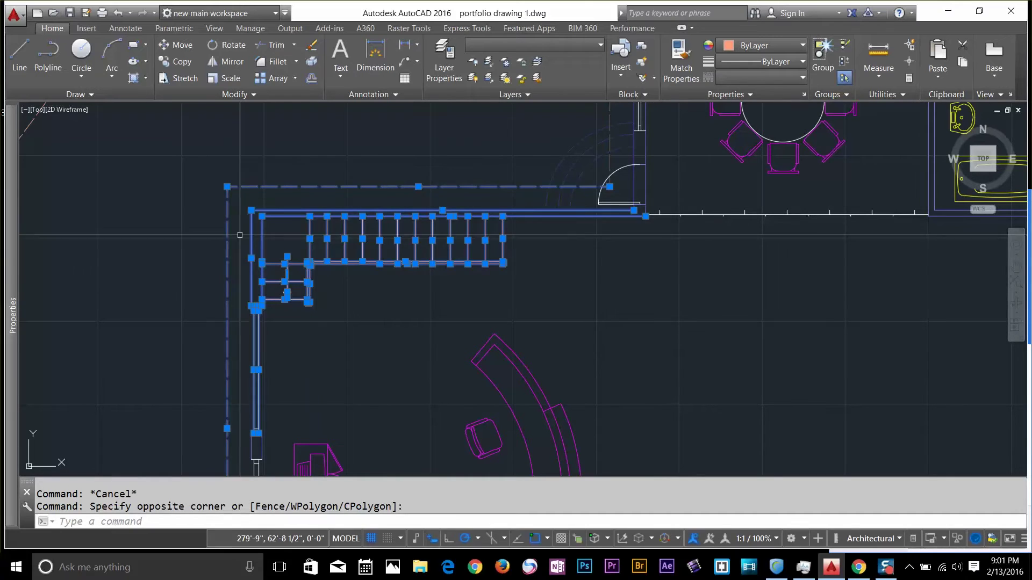
key(Escape)
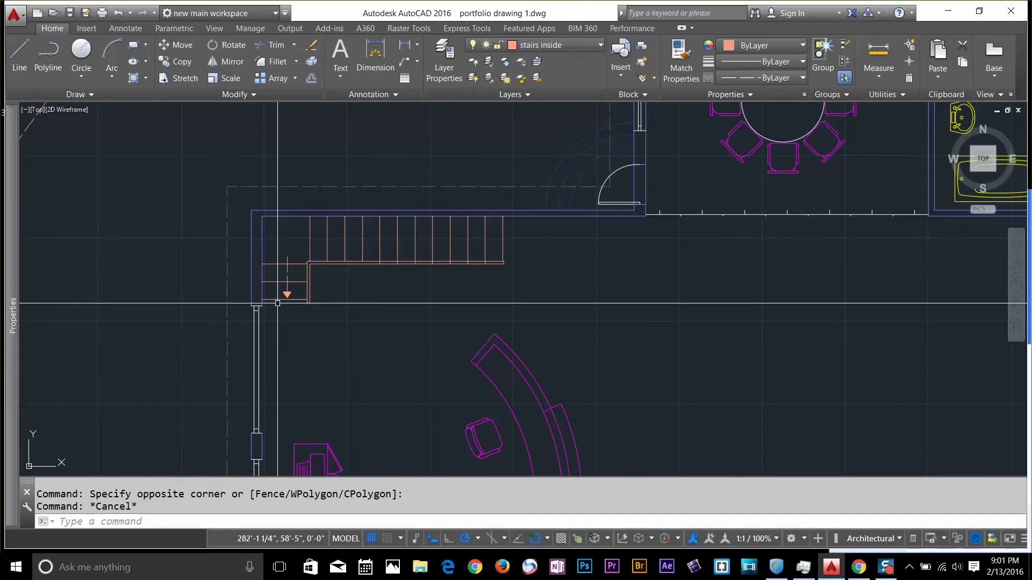
Select only the indoor staircase's treads, railing and direction arrow with a window selection enclosing the whole stair
scroll(248, 233, up, 4)
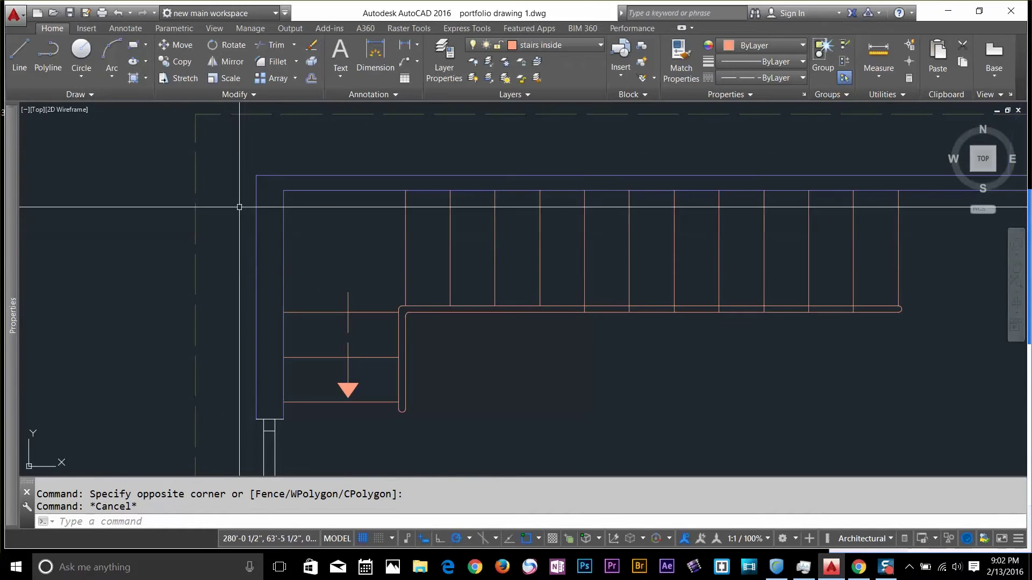
click(235, 152)
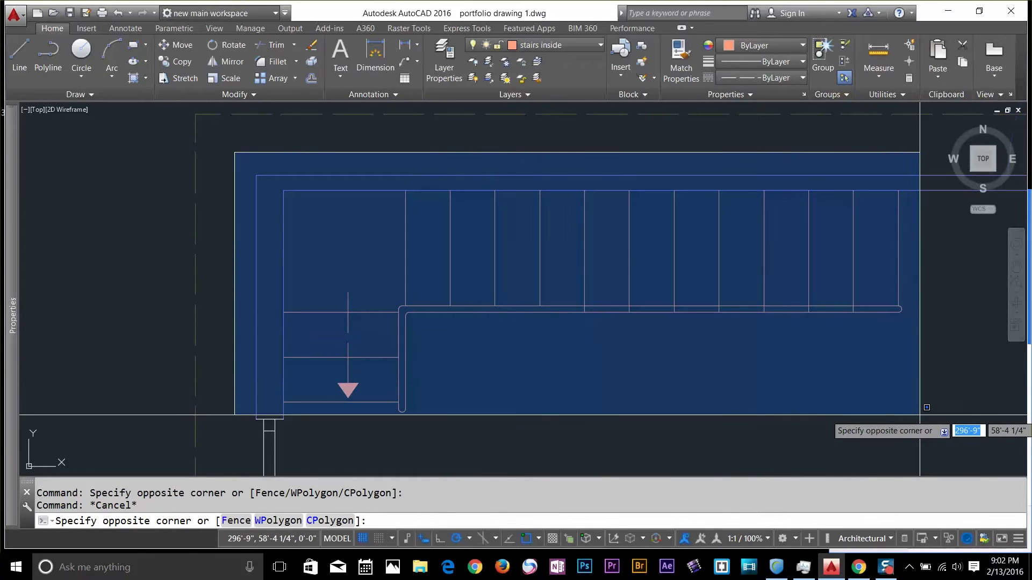
click(926, 407)
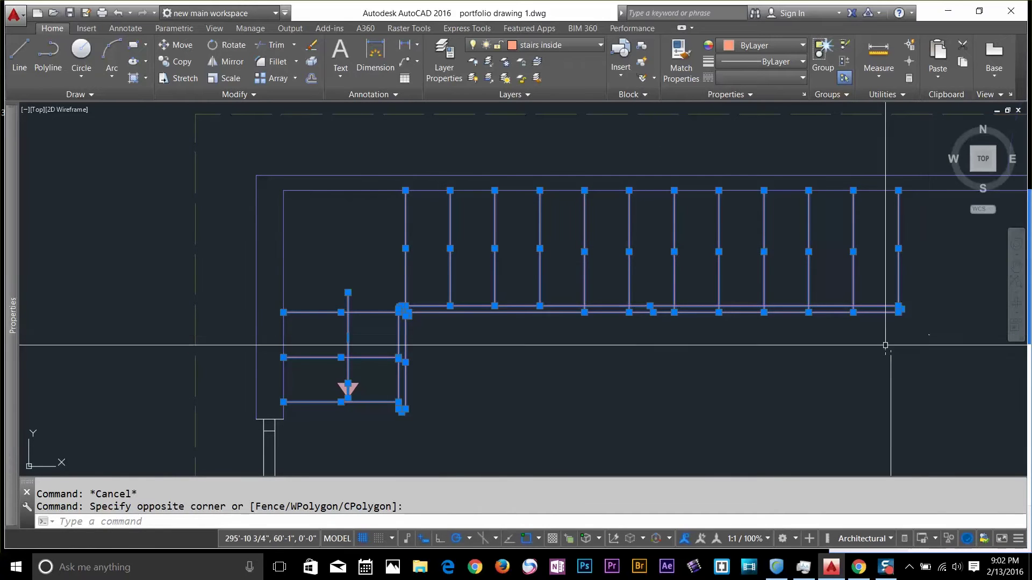
scroll(767, 315, down, 2)
scroll(767, 315, up, 1)
mouse_move(767, 316)
middle_down()
mouse_move(665, 321)
mouse_move(724, 356)
middle_up()
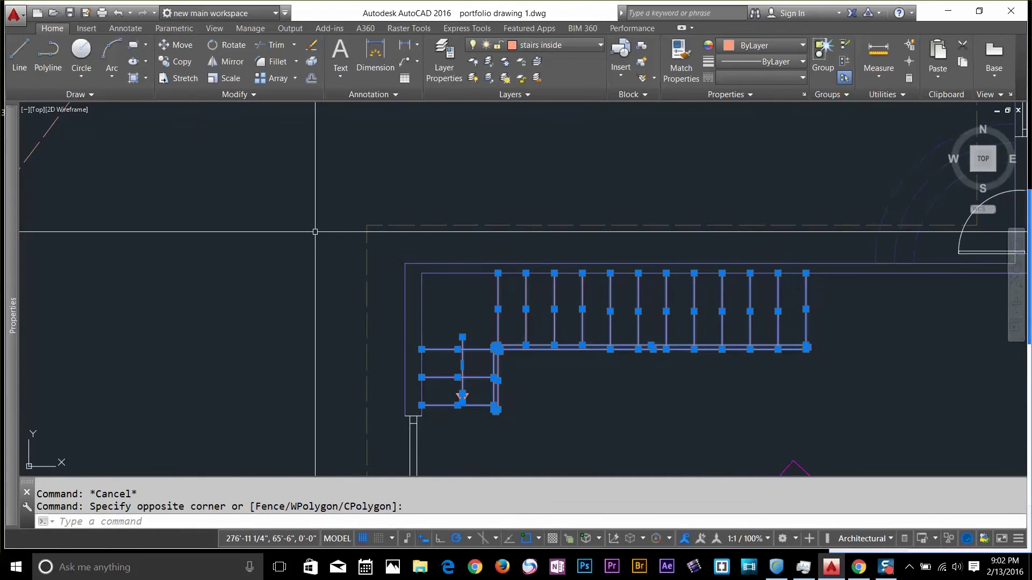
scroll(302, 226, down, 2)
middle_drag(303, 226, 650, 369)
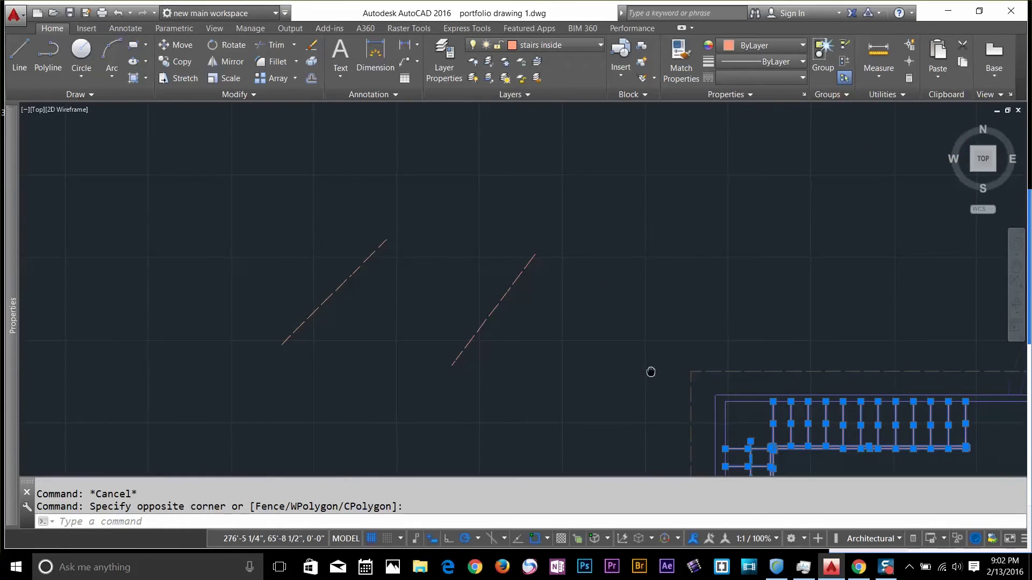
Select the indoor staircase for a Move with a crossing selection inside the house wall, and cancel the command
key(Escape)
scroll(618, 258, down, 2)
middle_drag(618, 258, 376, 184)
scroll(509, 298, up, 4)
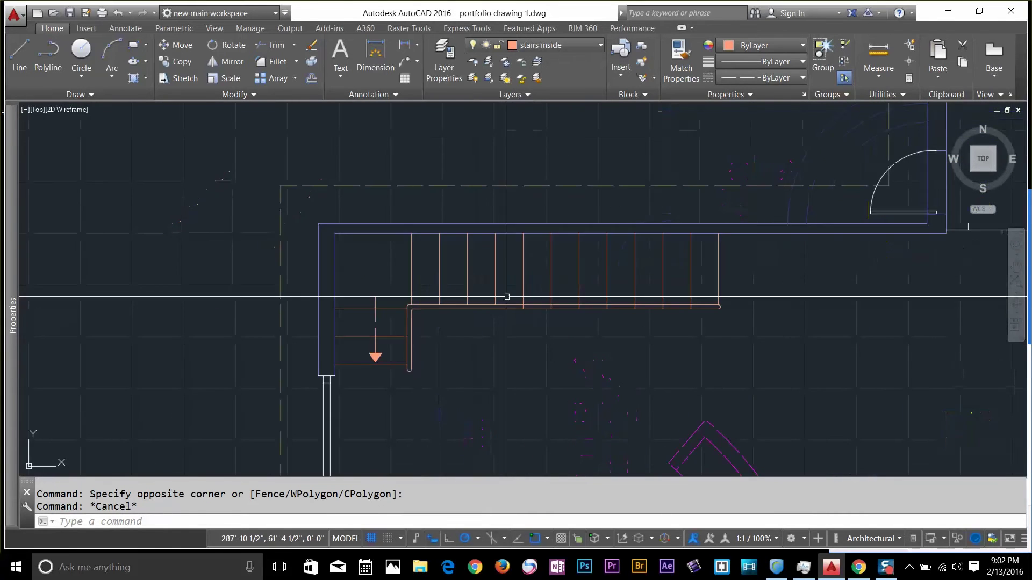
click(182, 44)
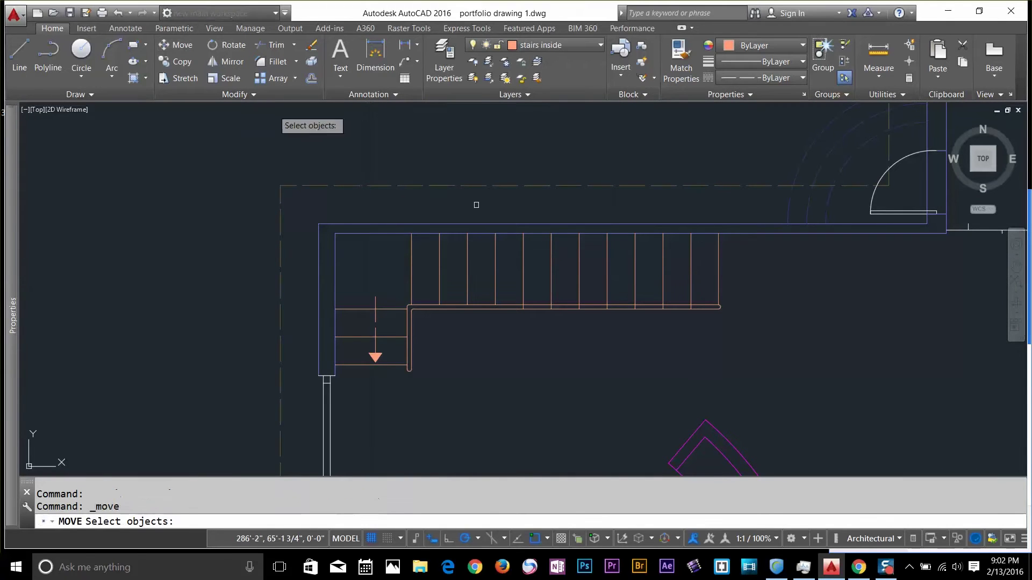
click(758, 249)
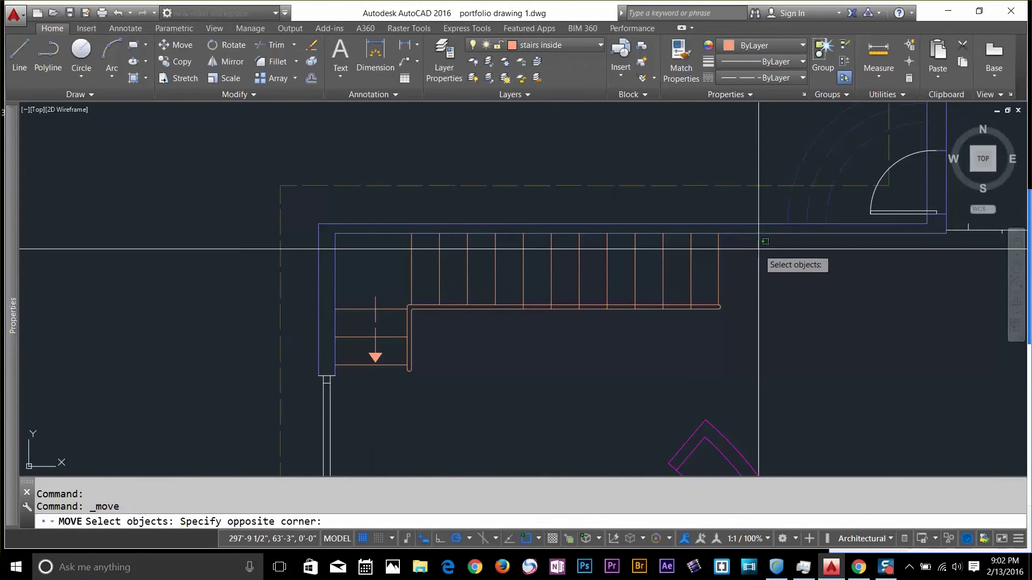
click(365, 371)
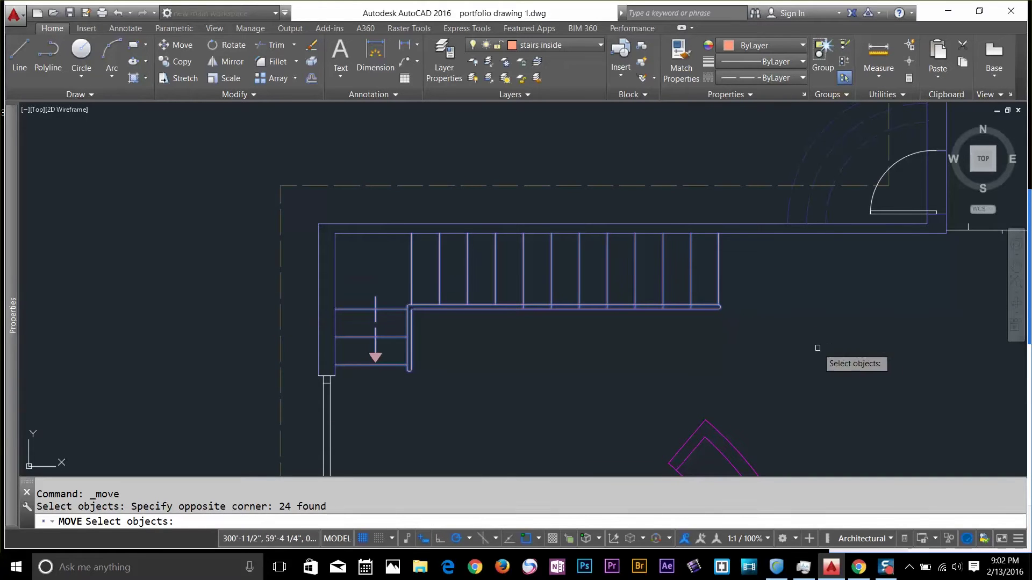
key(Escape)
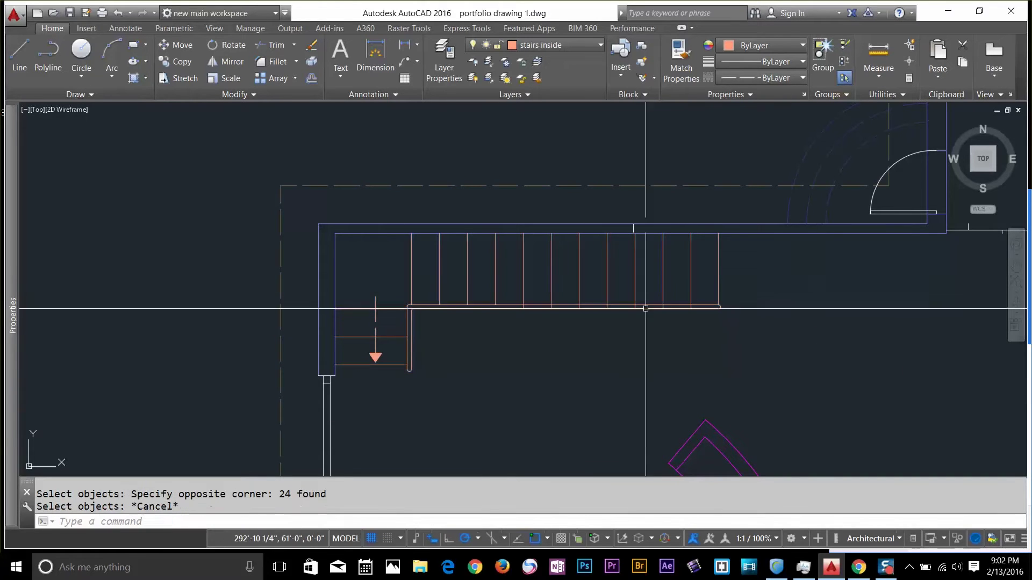
Select the staircase's railing and direction arrow for a Move with a window selection started inside the wall corner, and cancel the command
click(159, 48)
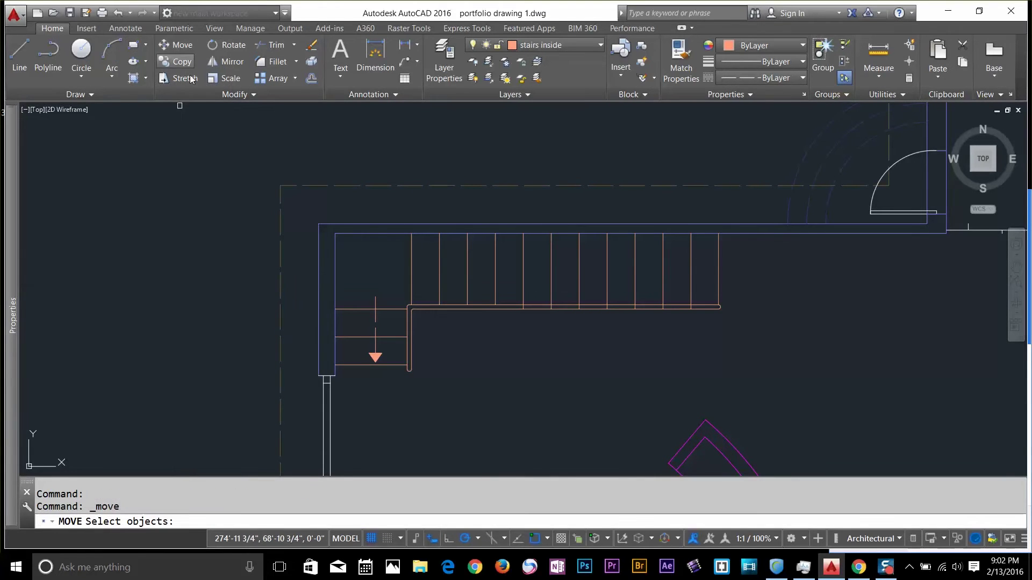
click(348, 243)
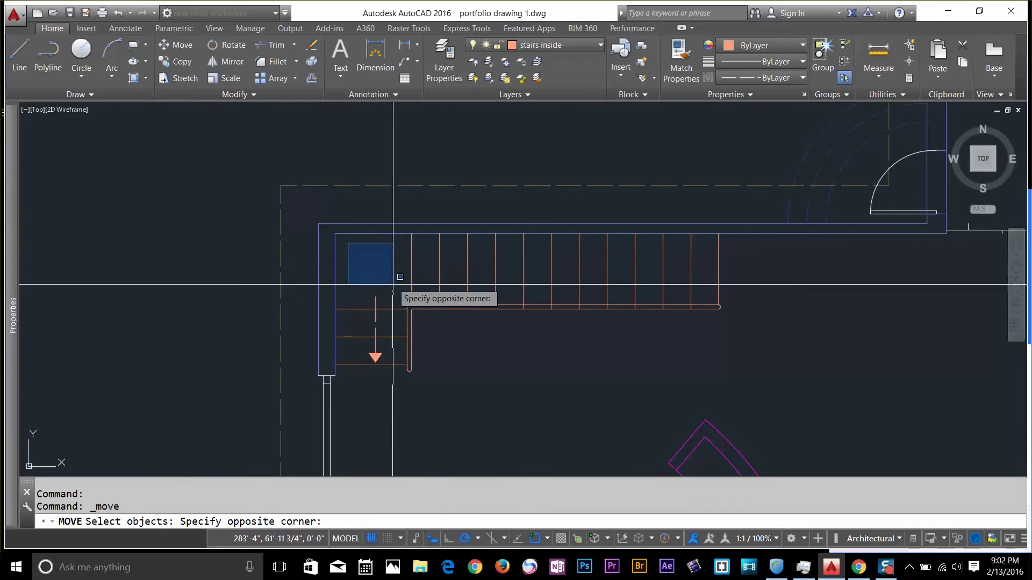
click(750, 391)
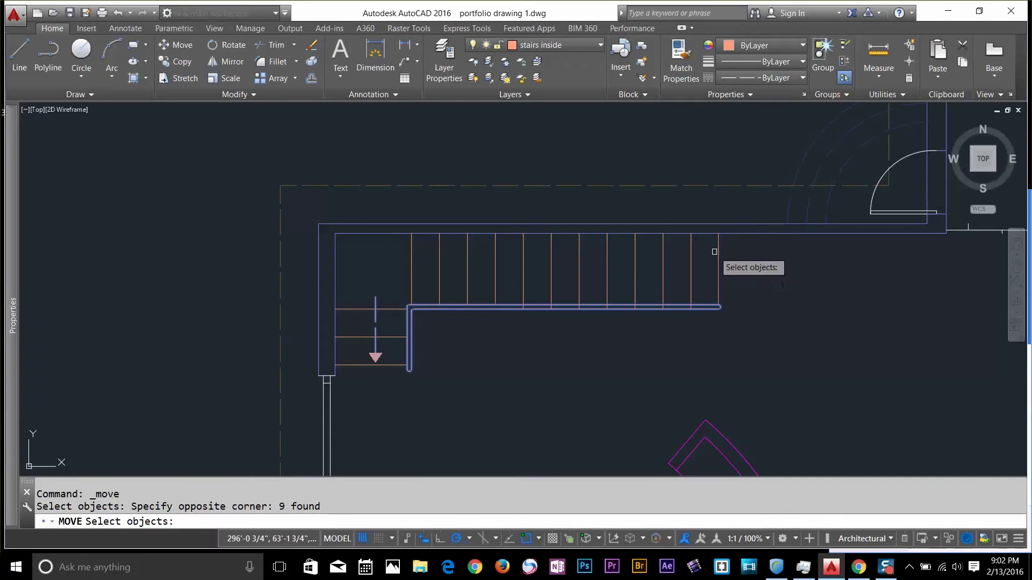
key(Escape)
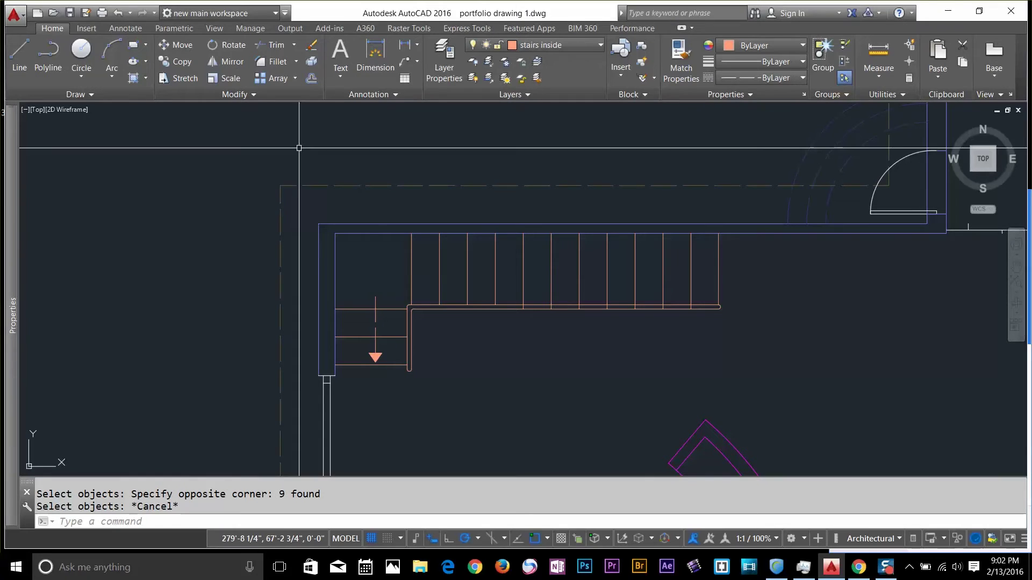
Select the treads of both stair flights for a Move with a Fence line running through them, and cancel the command
click(185, 45)
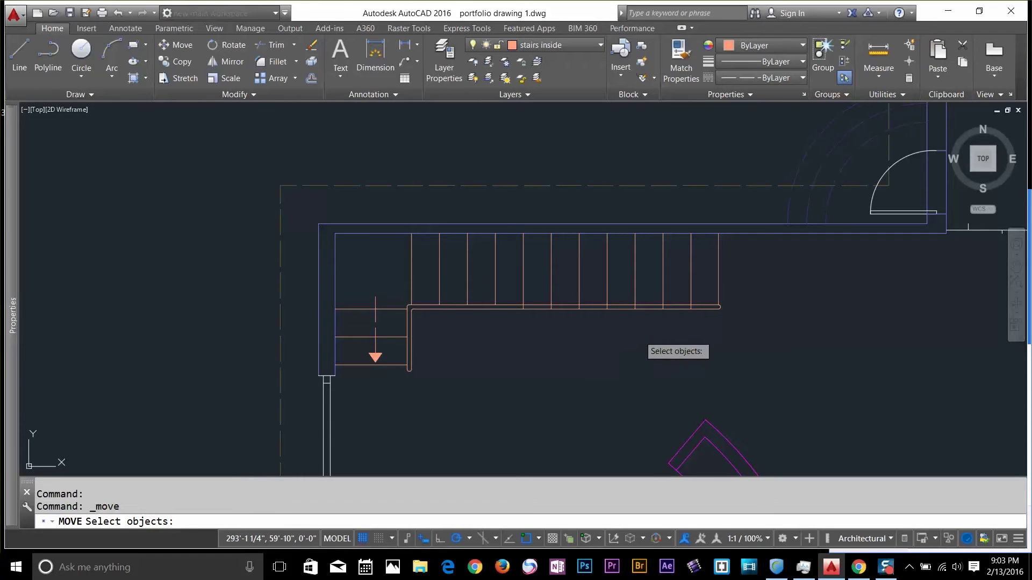
text(f)
key(Return)
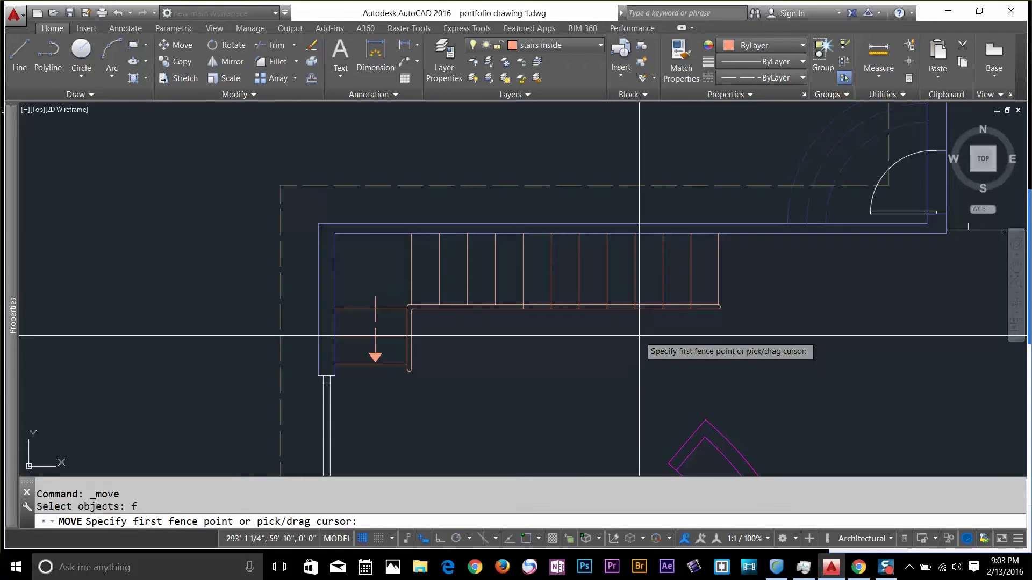
click(776, 255)
click(341, 267)
click(355, 381)
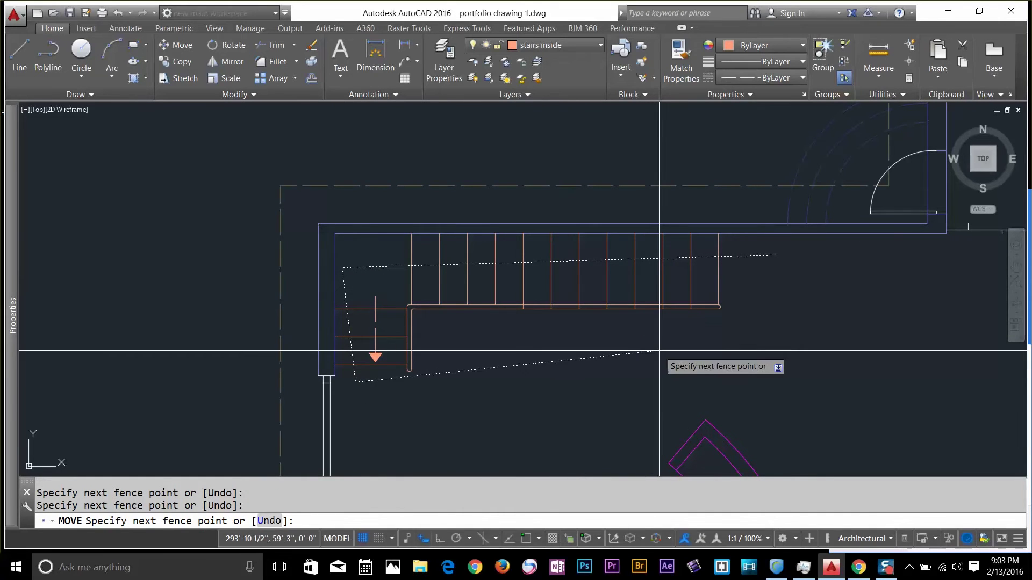
key(Return)
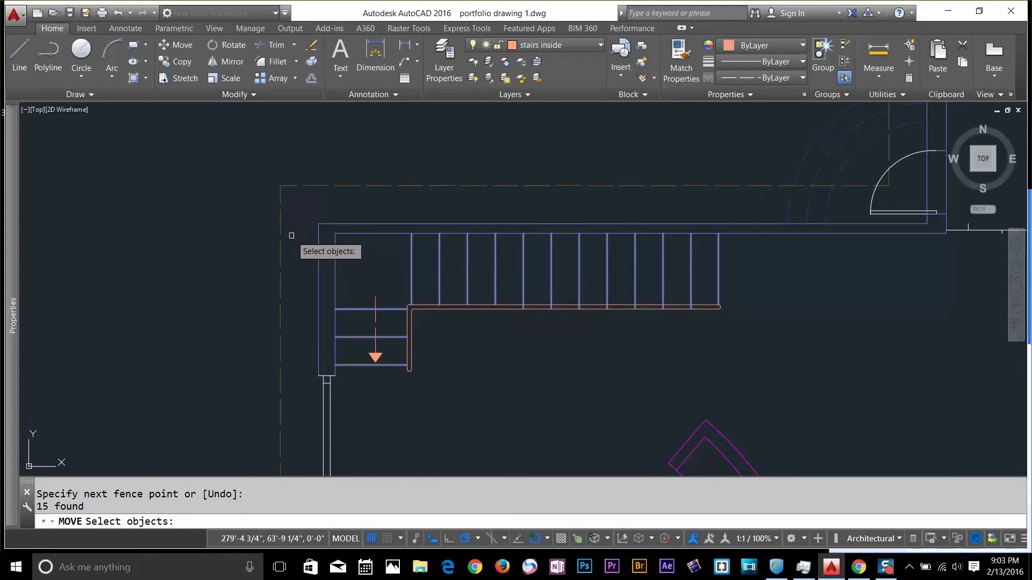
key(Escape)
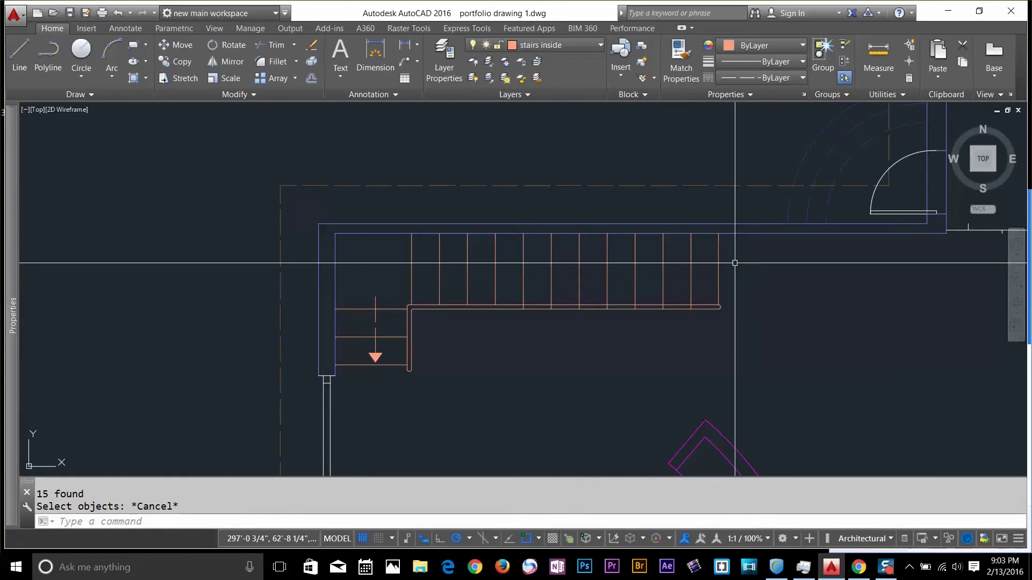
Trim the indoor staircase's treads with a Fence line crossing them, using all objects as cutting edges
text(tr)
key(Return)
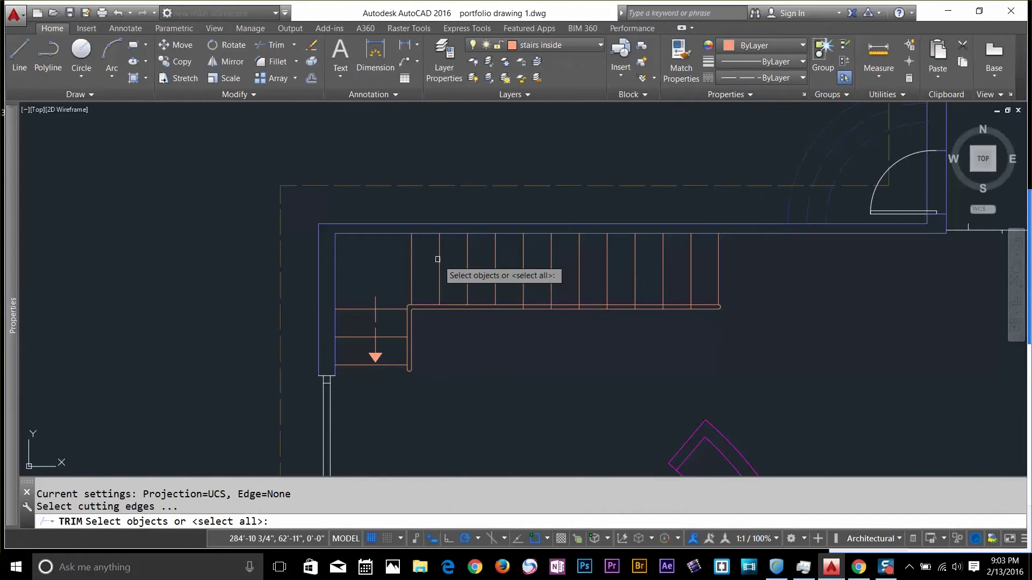
key(Return)
key(Escape)
key(Return)
text(f)
key(Return)
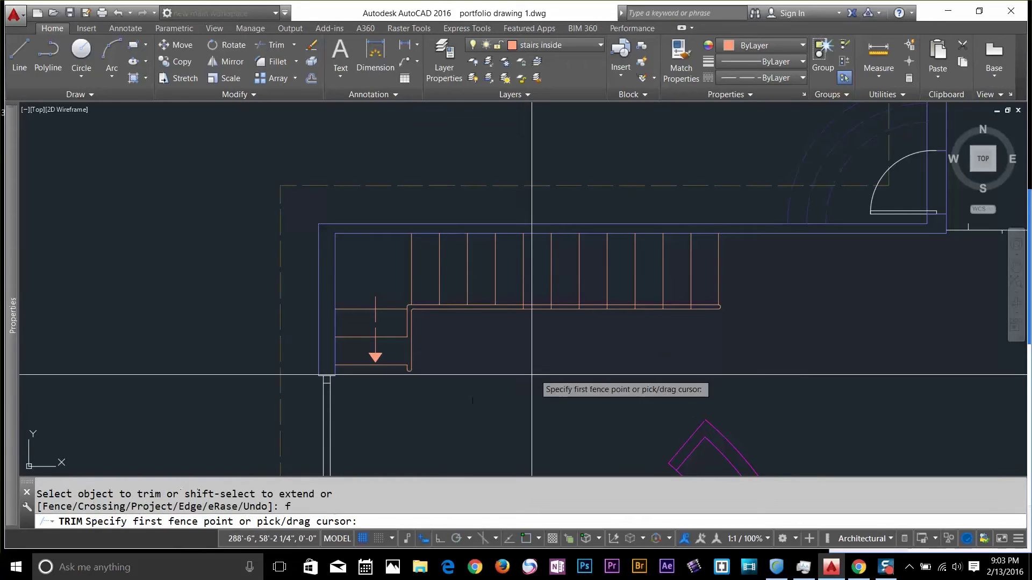
click(742, 266)
click(508, 271)
key(Return)
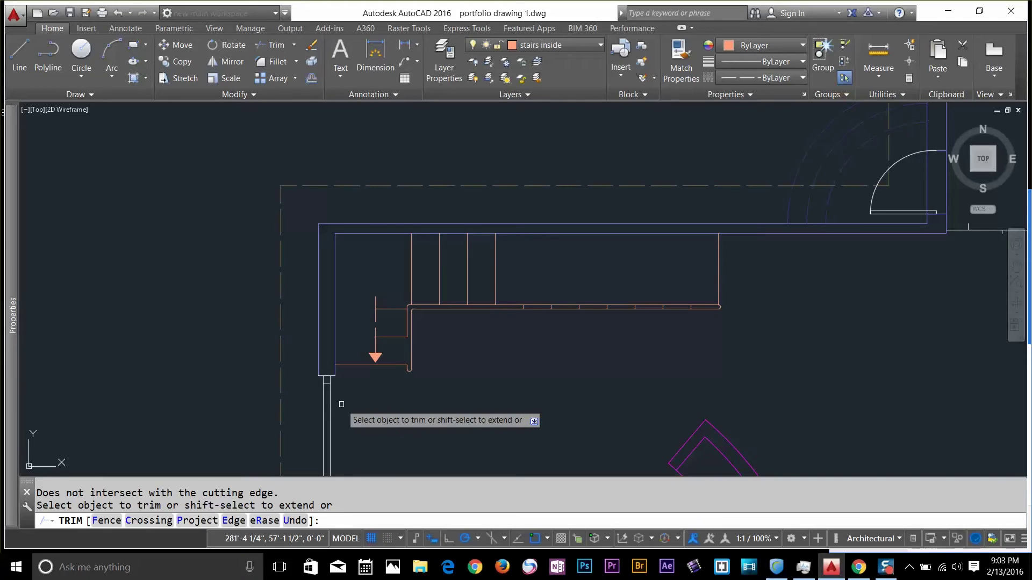
End the Trim command and undo the trimming of the staircase's treads
key(Escape)
text(u)
key(Return)
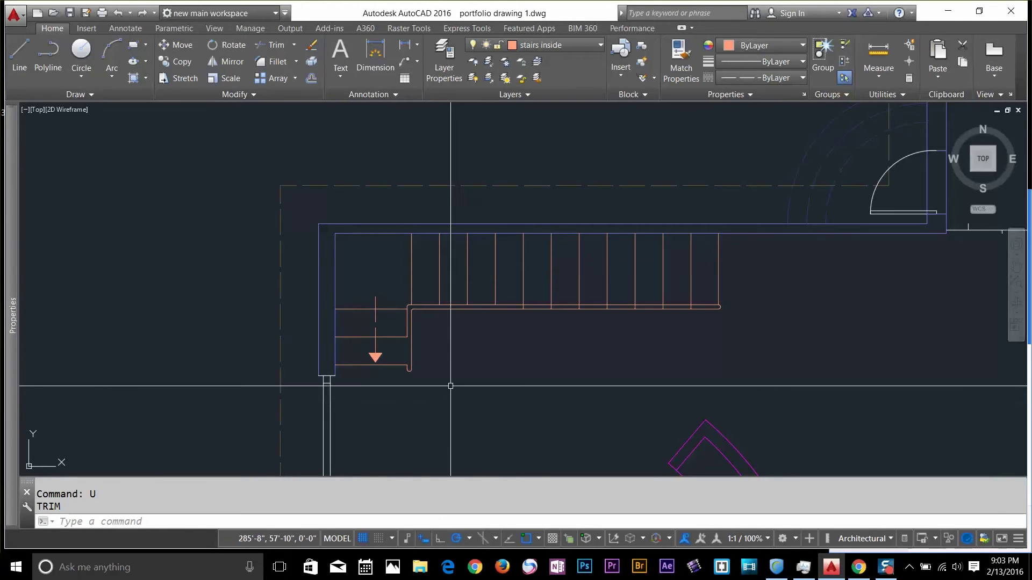
key(Escape)
Select the objects around the staircase and dining area with a crossing lasso passing over the treads, and clear the selection
scroll(559, 316, down, 3)
click(587, 332)
key(Escape)
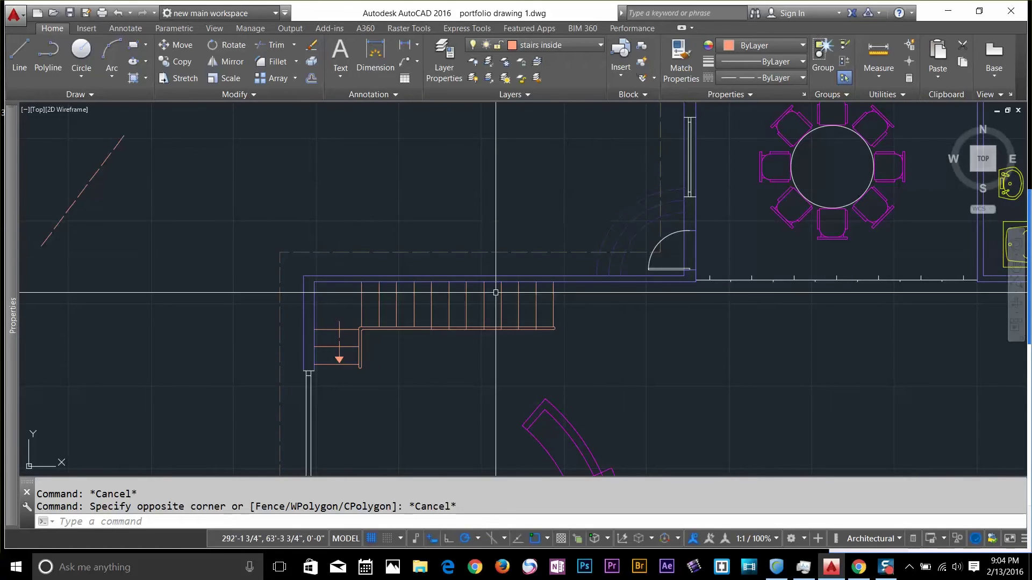
mouse_move(556, 200)
mouse_down()
mouse_move(520, 199)
mouse_move(439, 246)
mouse_move(409, 287)
mouse_move(398, 343)
mouse_move(460, 379)
mouse_move(614, 368)
mouse_move(633, 356)
mouse_move(646, 324)
mouse_move(621, 290)
mouse_move(684, 208)
mouse_move(825, 232)
mouse_move(942, 170)
mouse_move(921, 141)
mouse_move(788, 129)
mouse_move(663, 143)
mouse_move(609, 192)
mouse_move(775, 318)
mouse_move(670, 427)
mouse_move(497, 445)
mouse_move(532, 438)
mouse_up()
scroll(662, 389, down, 2)
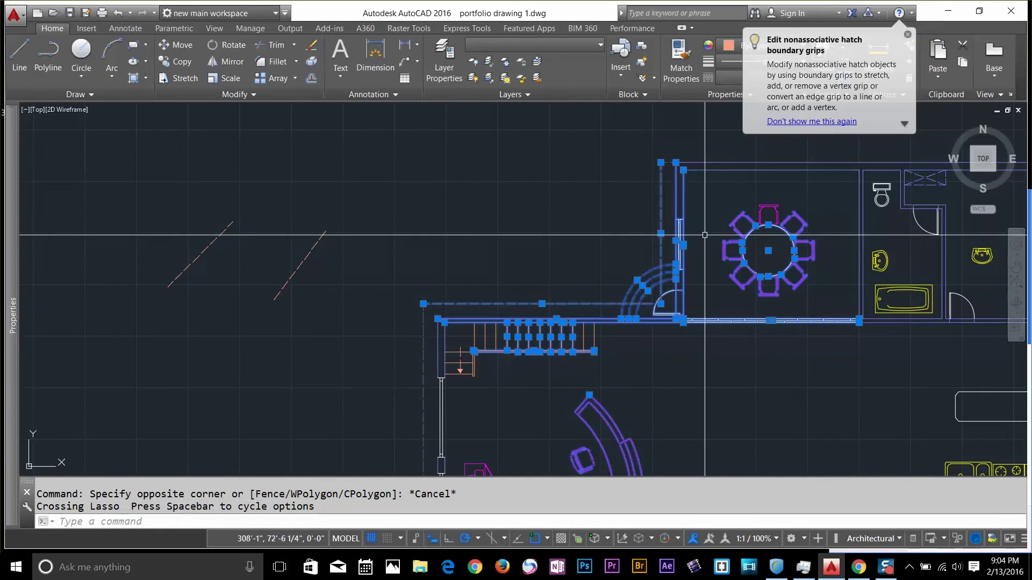
key(Escape)
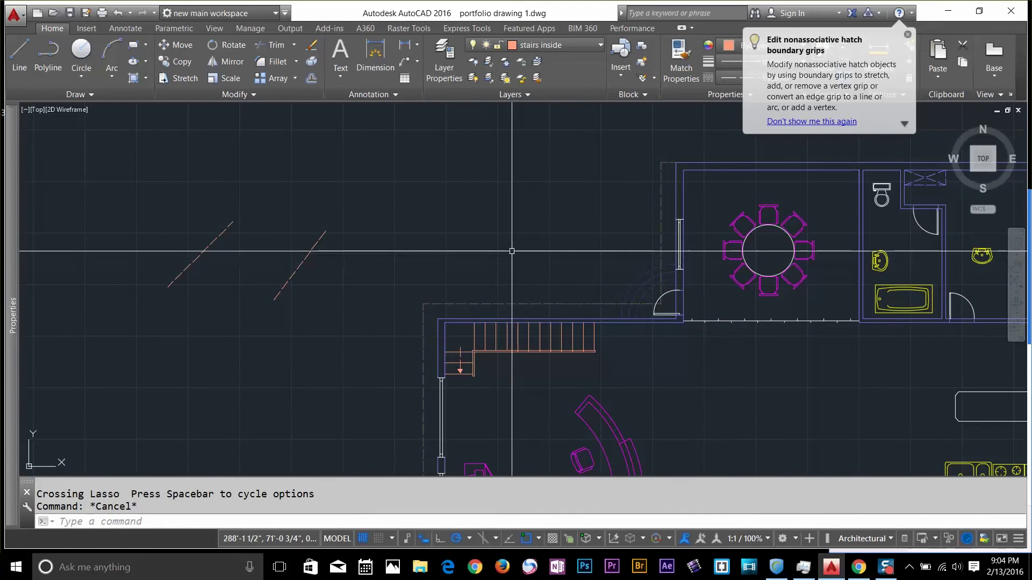
Select the indoor staircase and the adjoining short wall segment with a window lasso, and clear the selection
mouse_move(438, 239)
mouse_down()
mouse_move(617, 299)
mouse_move(631, 366)
mouse_move(539, 396)
mouse_move(411, 401)
mouse_move(400, 323)
mouse_up()
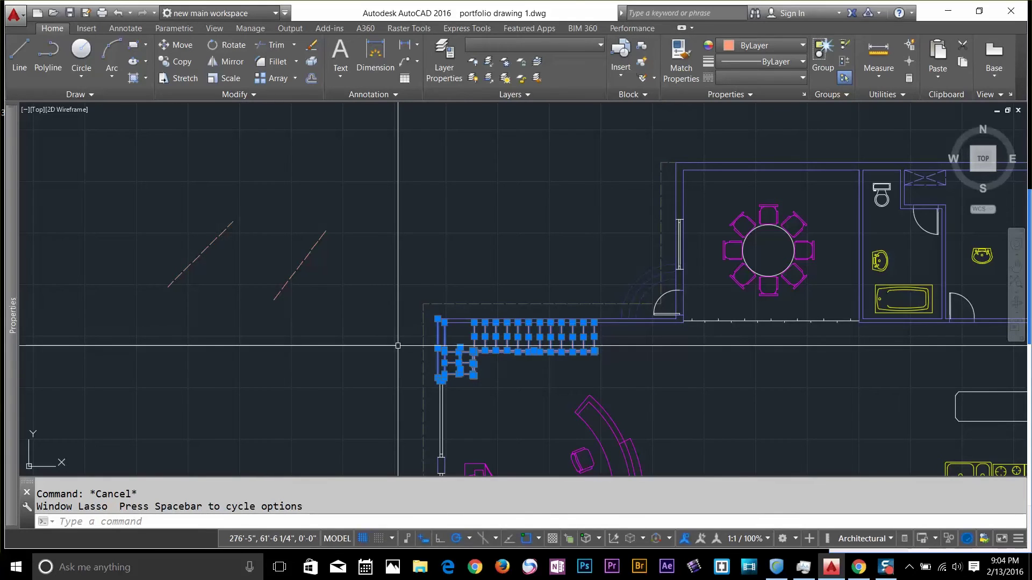
key(Escape)
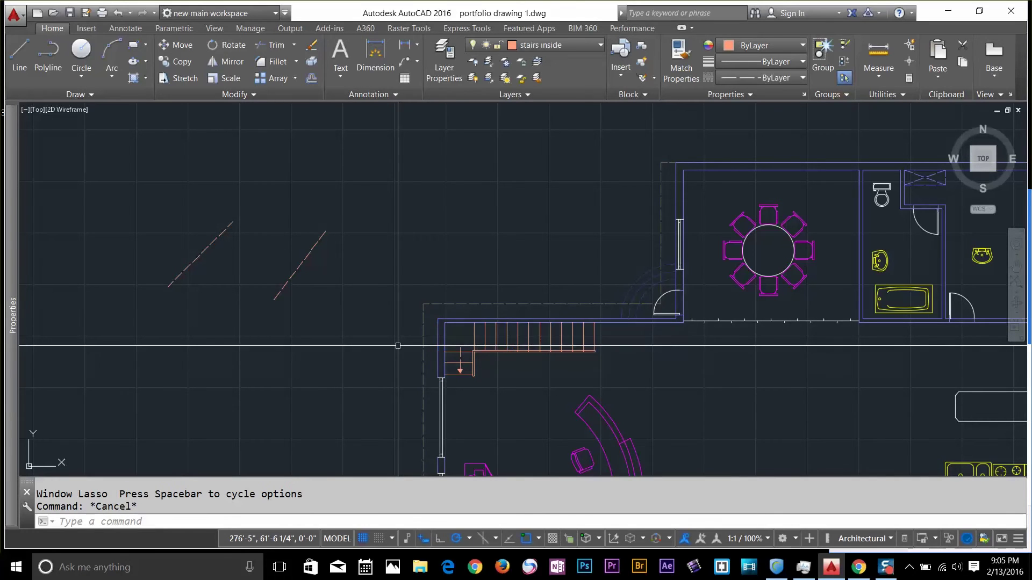
click(455, 296)
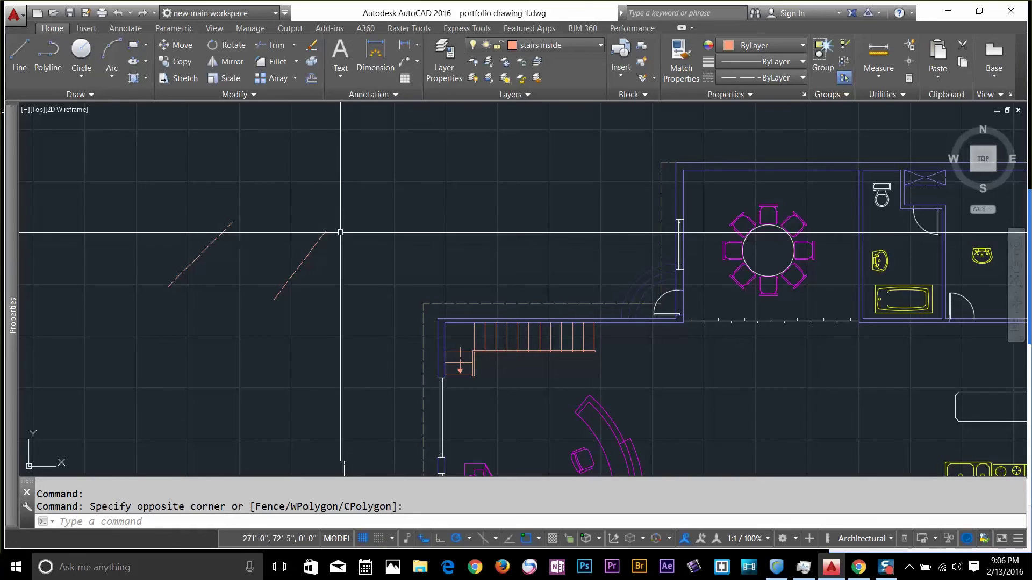
Move both diagonal lines a short distance east, picking them with a crossing selection
click(173, 48)
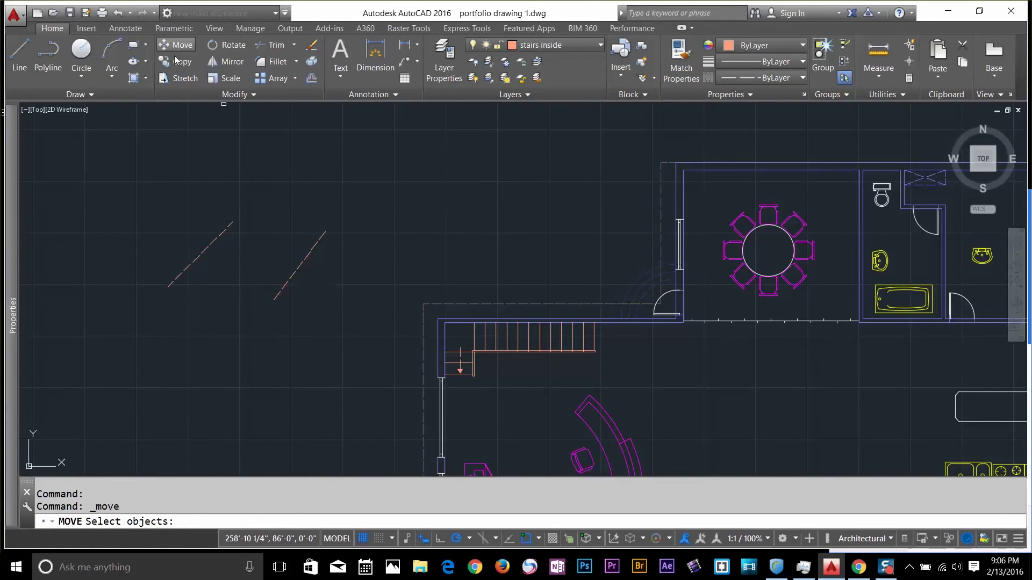
click(372, 191)
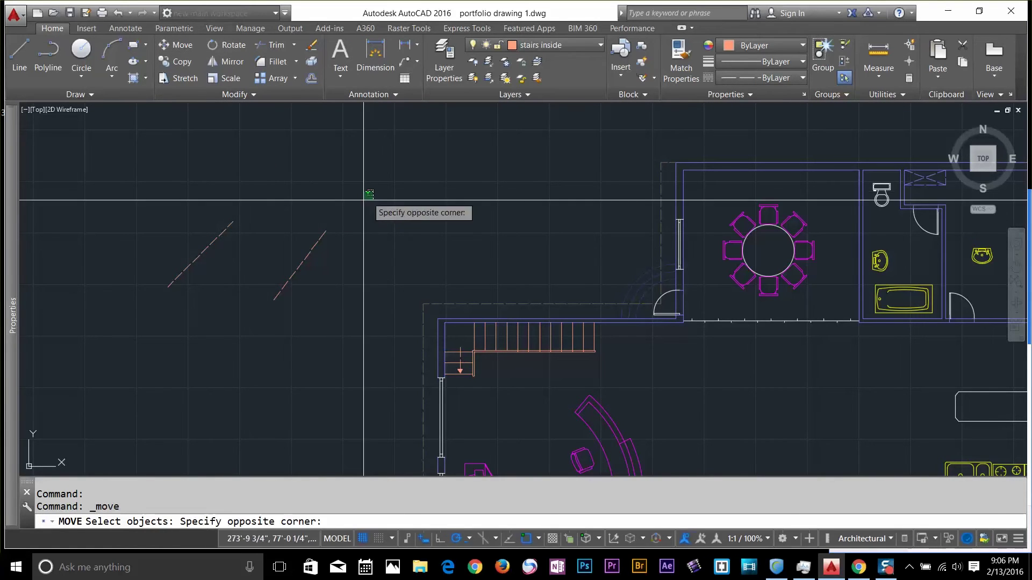
click(142, 320)
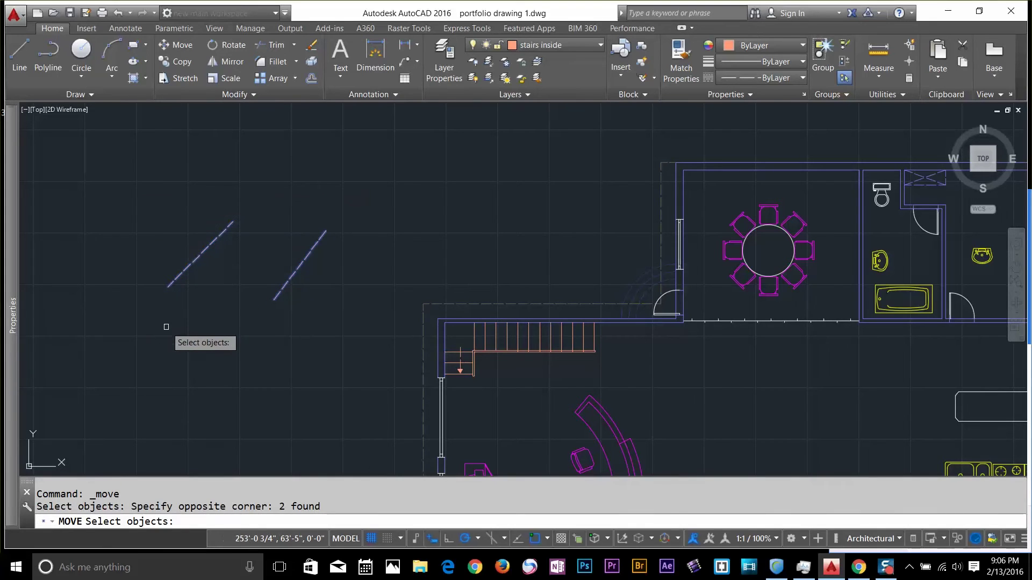
key(Return)
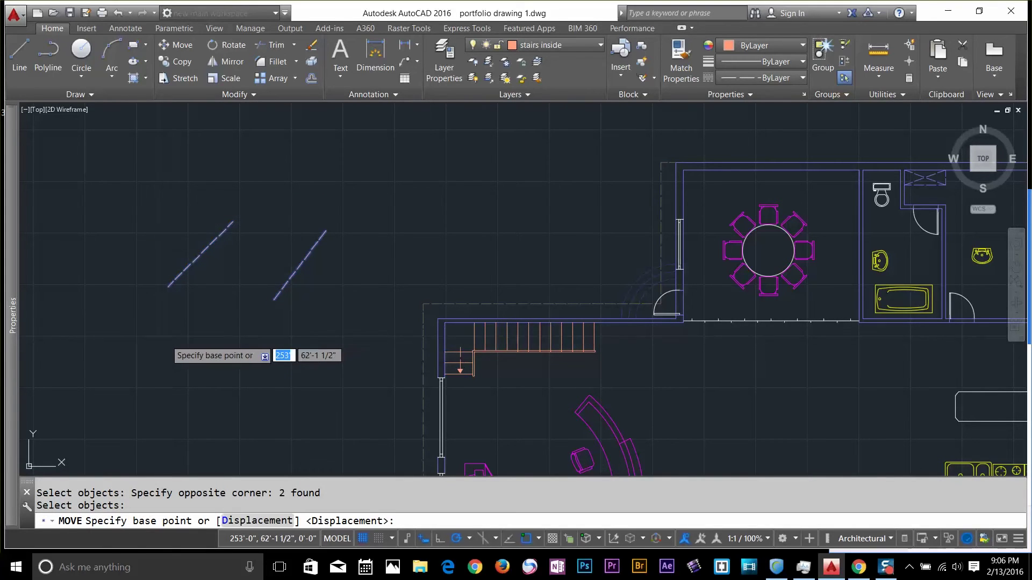
click(166, 340)
click(196, 335)
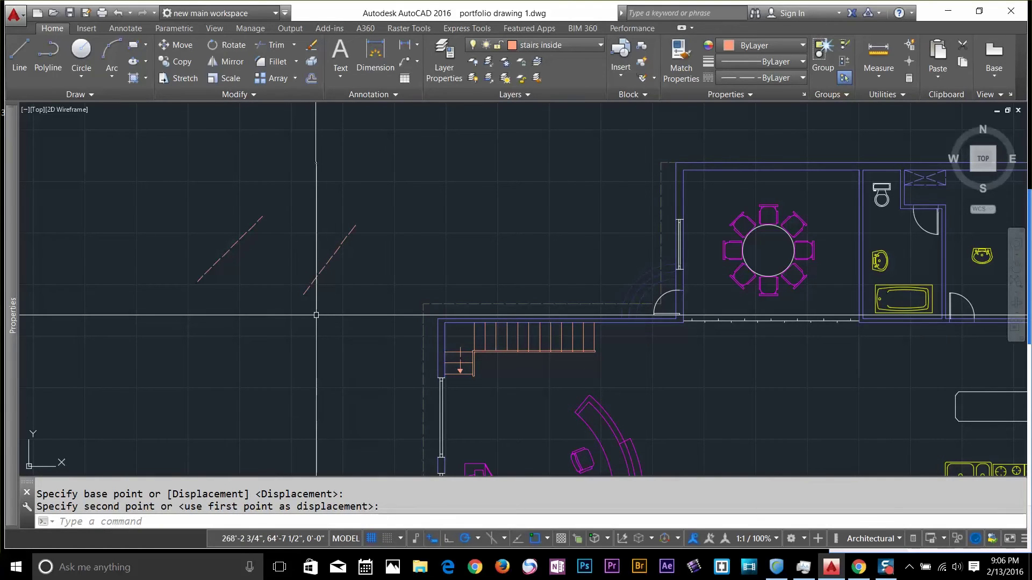
Recall the two diagonal lines in the Copy command with the Previous selection option, and cancel the command
click(181, 62)
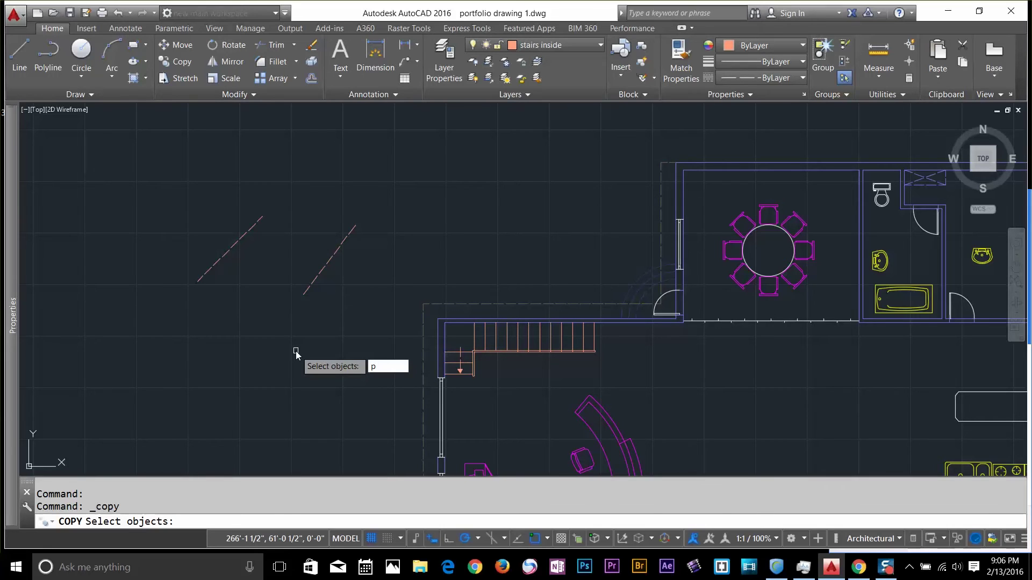
key(Return)
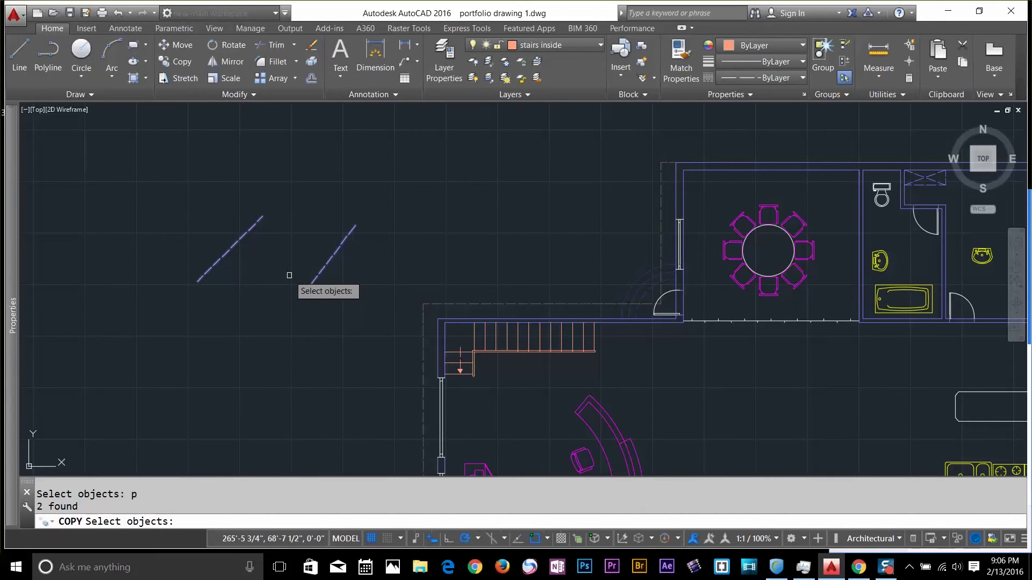
key(Escape)
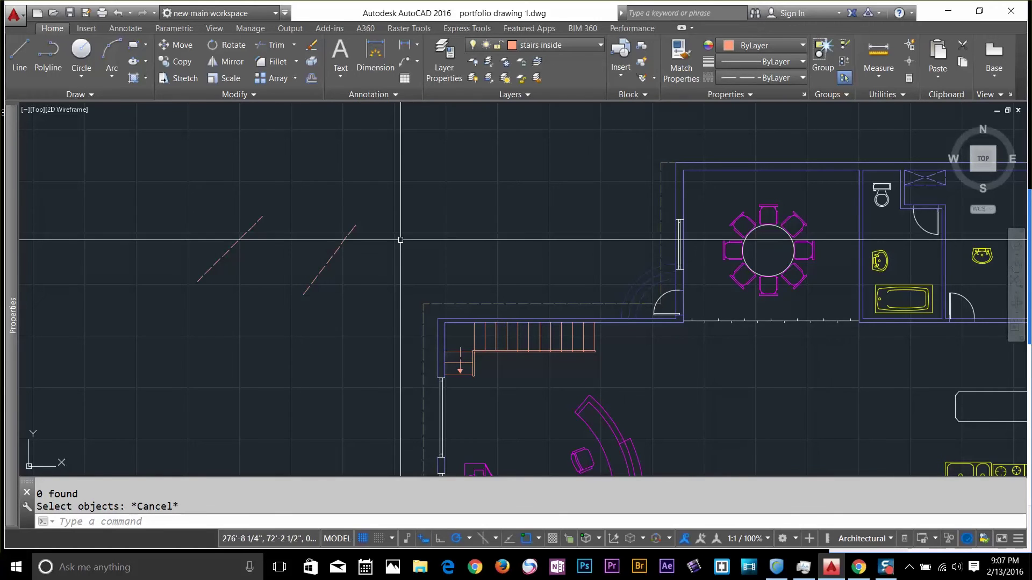
Copy the two diagonal lines a short distance northwest, choosing them with the Previous selection option (p)
click(176, 62)
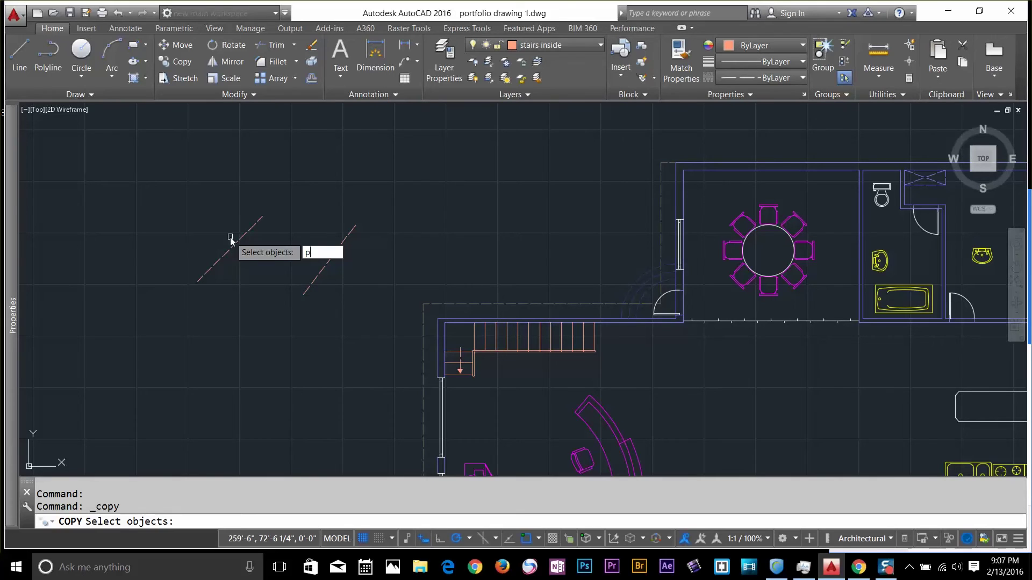
text(p)
key(Return)
key(Return)
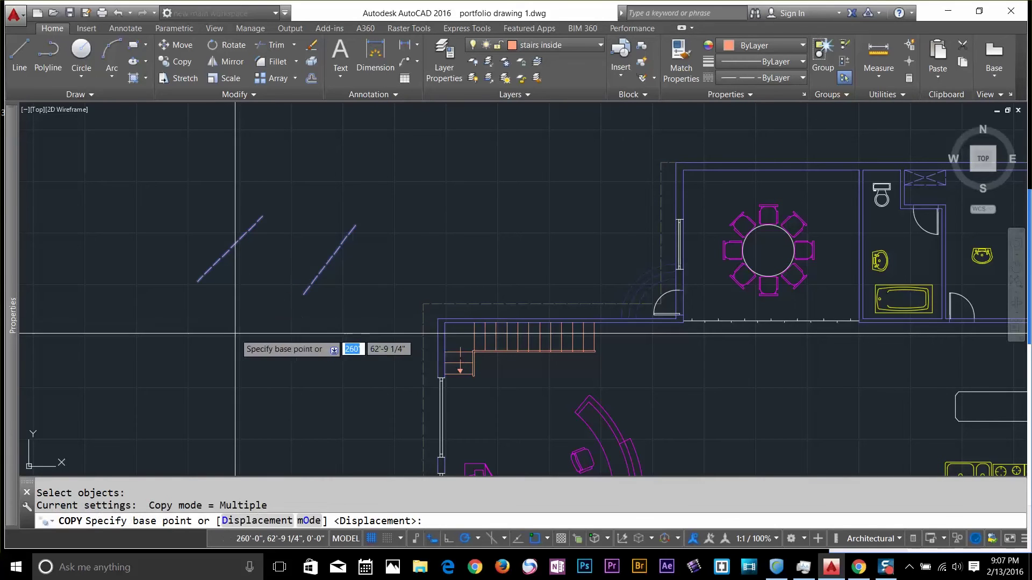
click(235, 334)
click(202, 324)
key(Return)
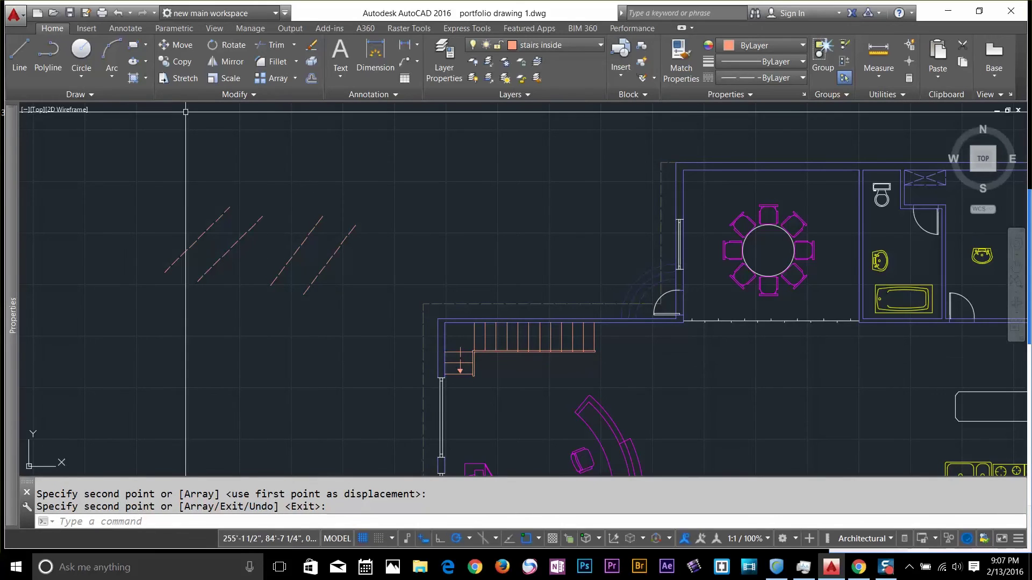
Recall the two previously selected diagonal lines in the Move command with the Previous selection option (p), and cancel the command
click(182, 46)
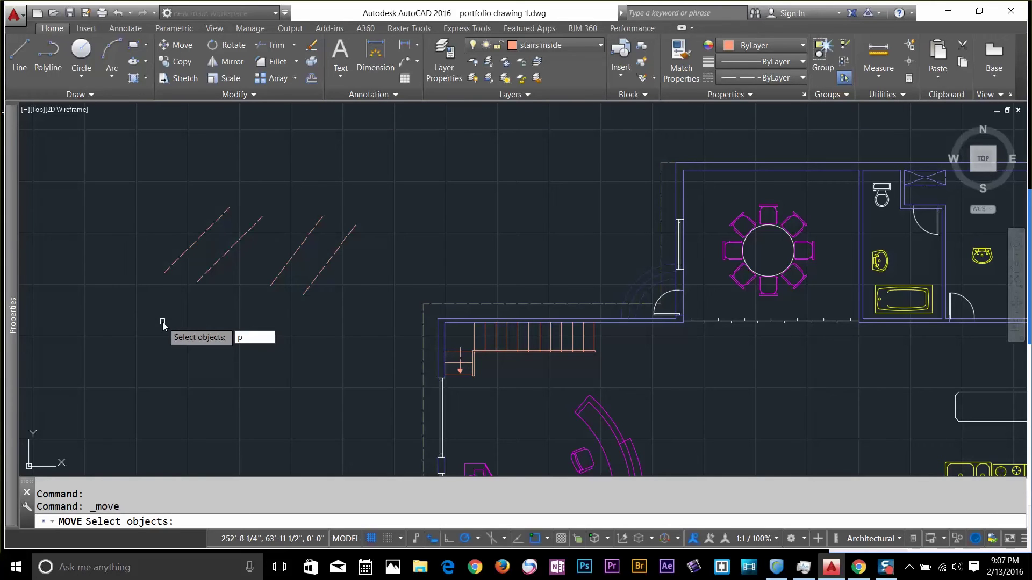
key(Return)
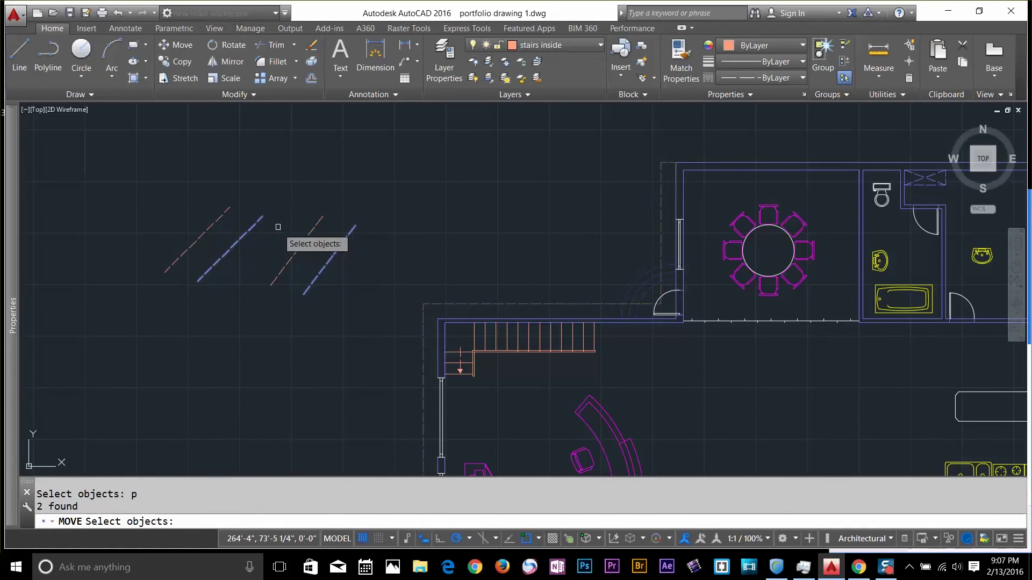
key(Return)
click(461, 242)
key(Escape)
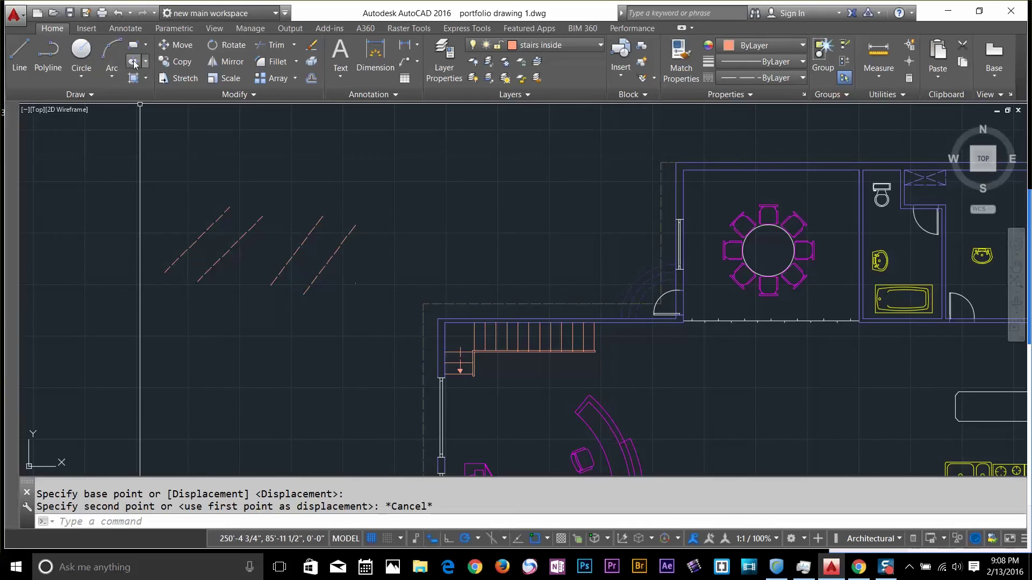
Choose every object in the drawing for the Move command with the All selection option (all)
click(174, 45)
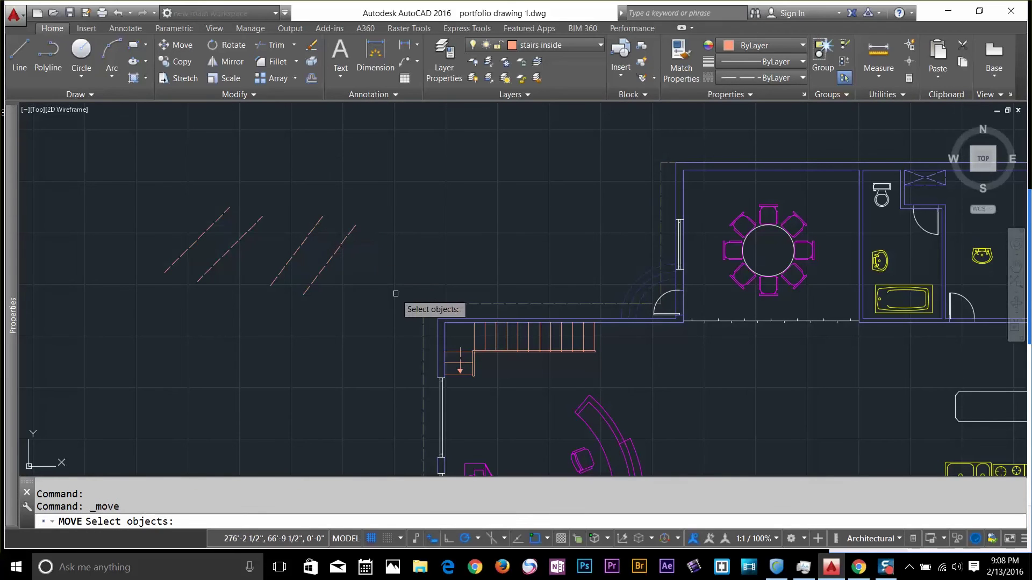
text(all)
key(Return)
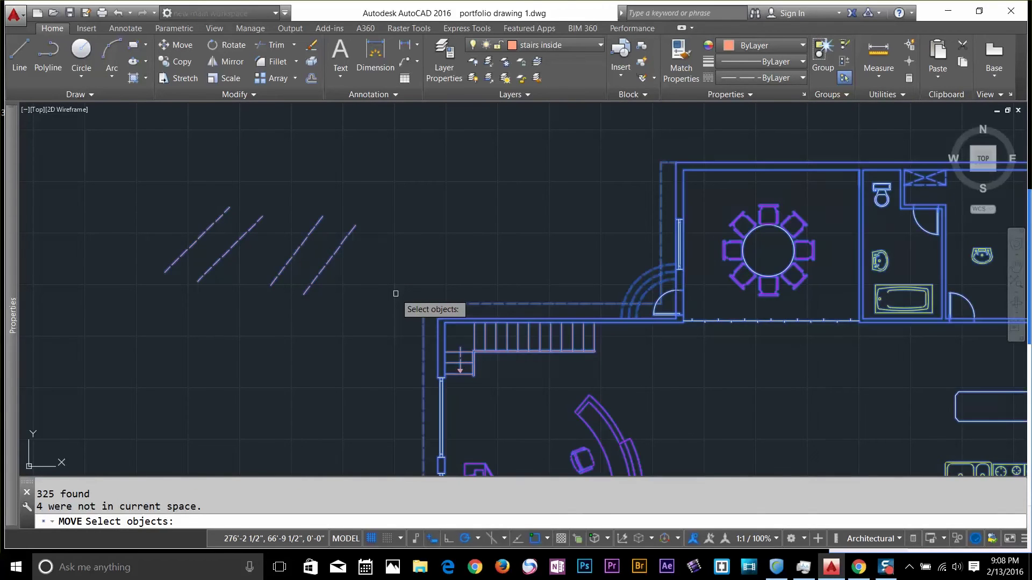
scroll(584, 263, down, 5)
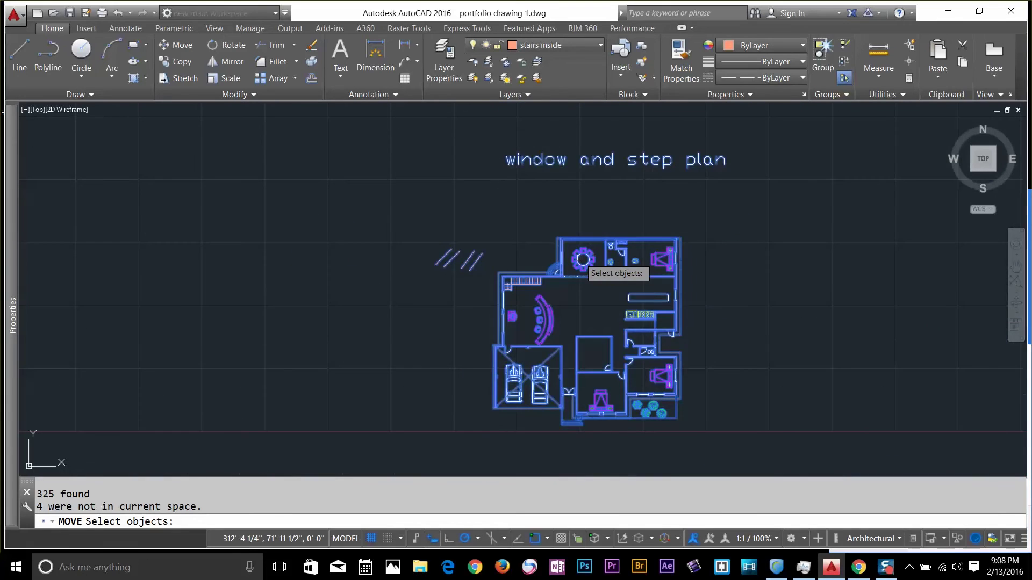
scroll(485, 249, up, 5)
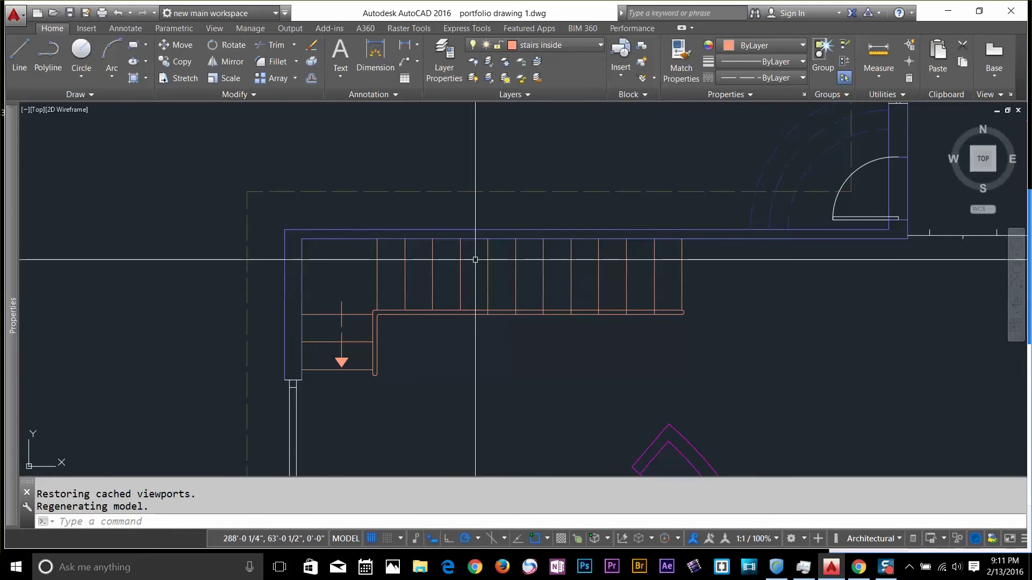
Select one vertical riser line of the indoor staircase, extend the selection with Select Similar, and clear the selection
click(461, 285)
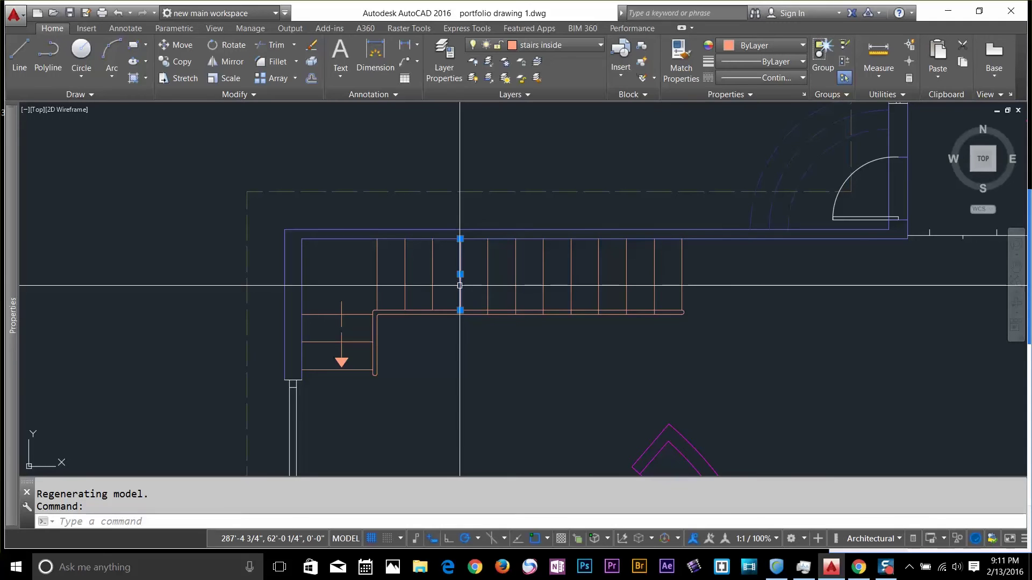
right_click(460, 285)
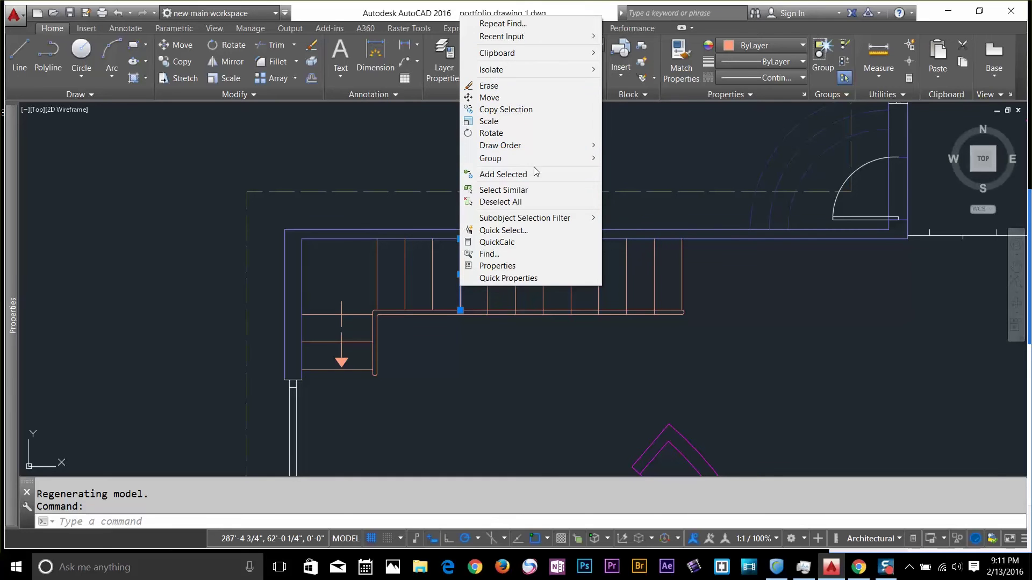
click(507, 191)
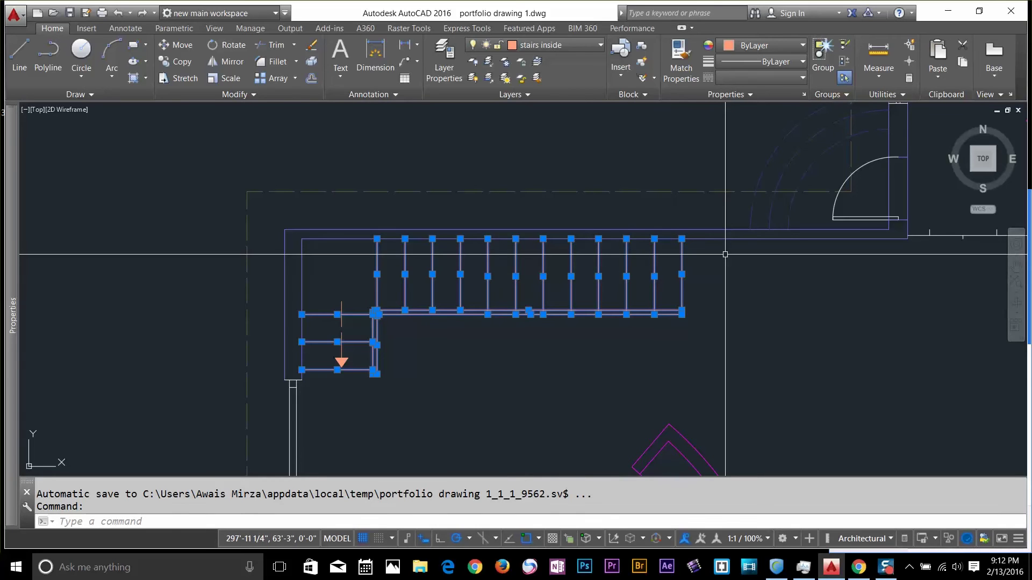
key(Escape)
text(xx)
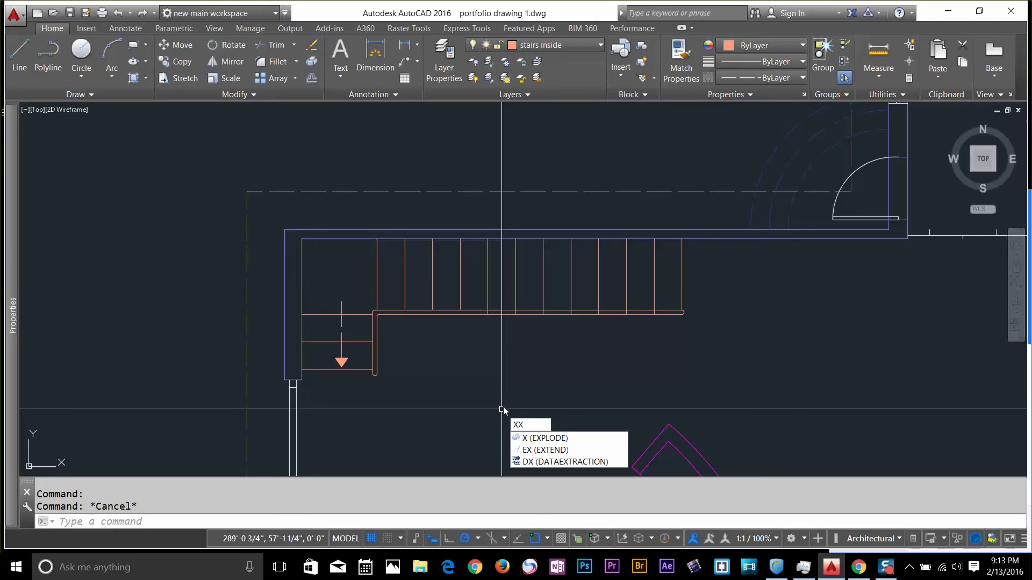
key(Escape)
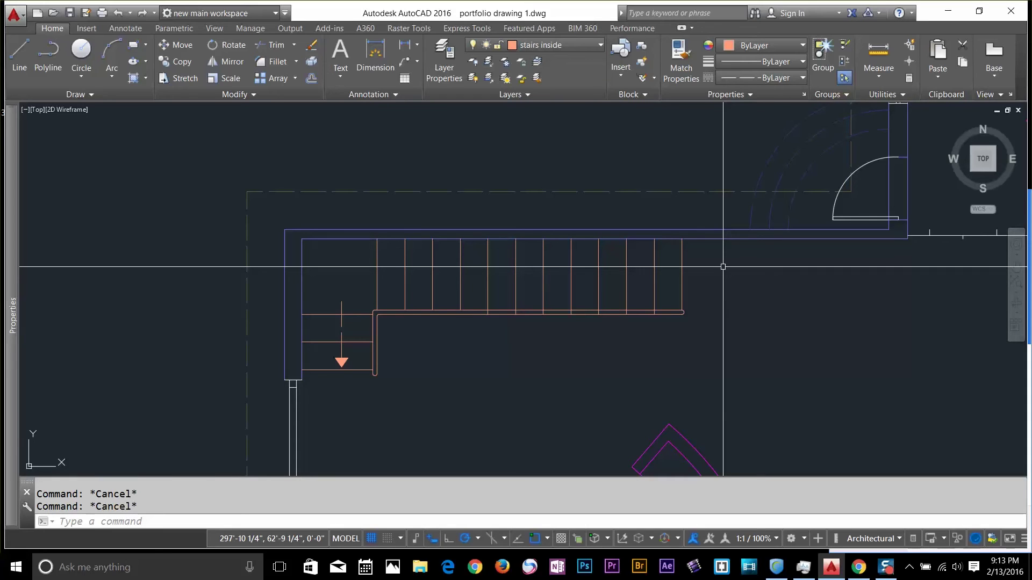
Show the Properties palette with the PROPERTIES command, and close the palette
text(proper)
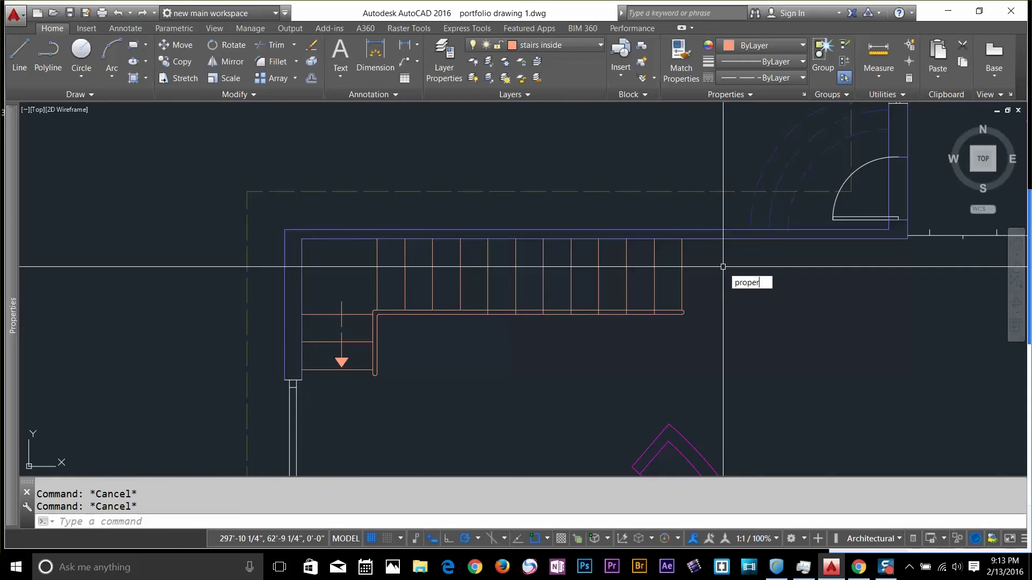
text(ties)
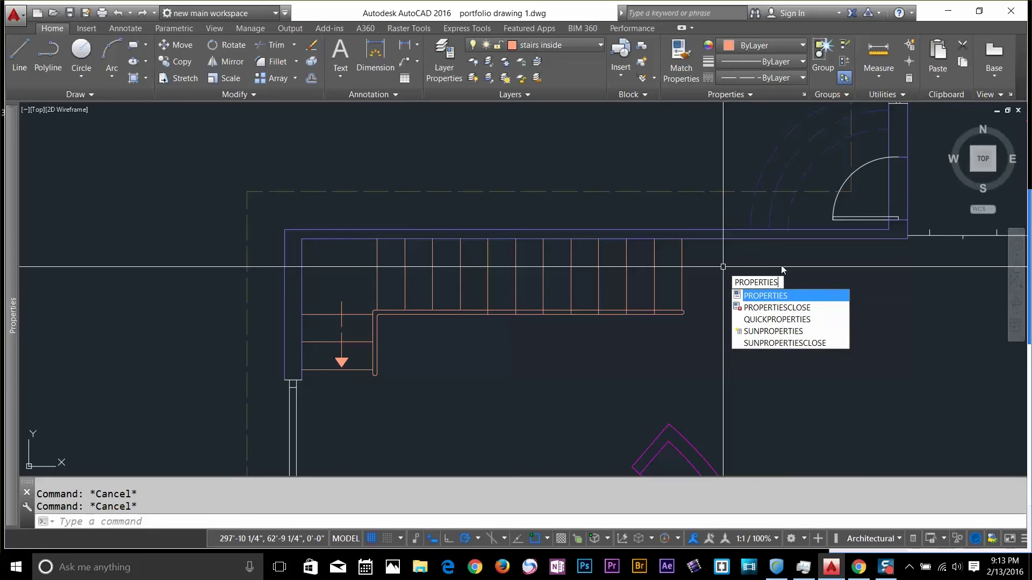
click(776, 297)
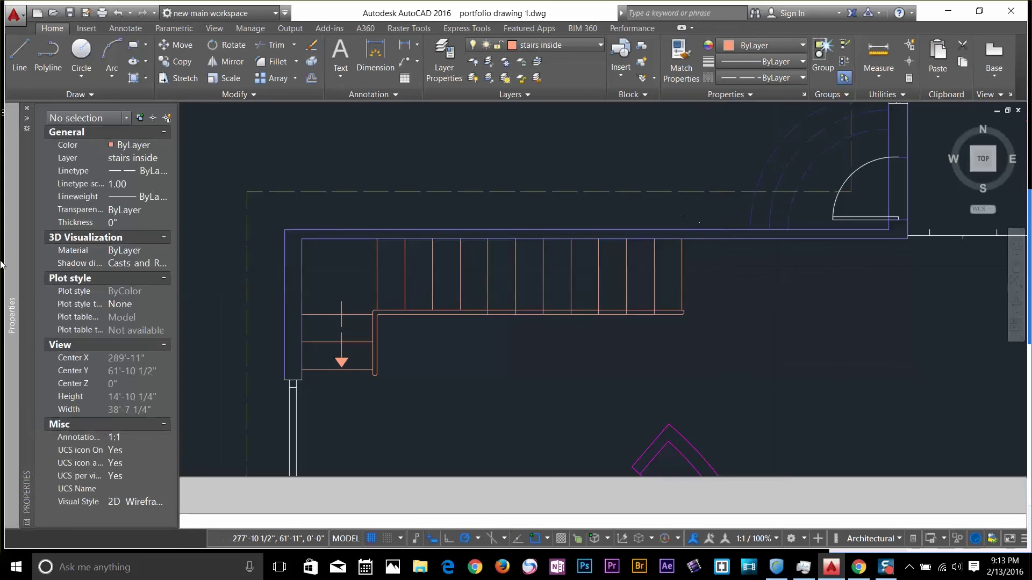
click(26, 109)
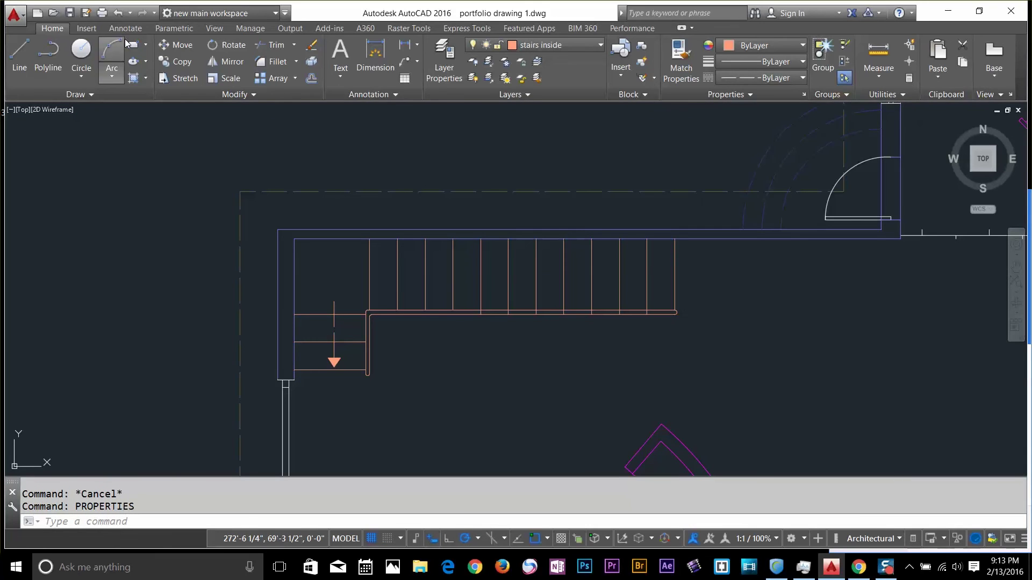
Display the Properties palette again and open Quick Select from it, placing the dialog clear of the staircase
click(214, 29)
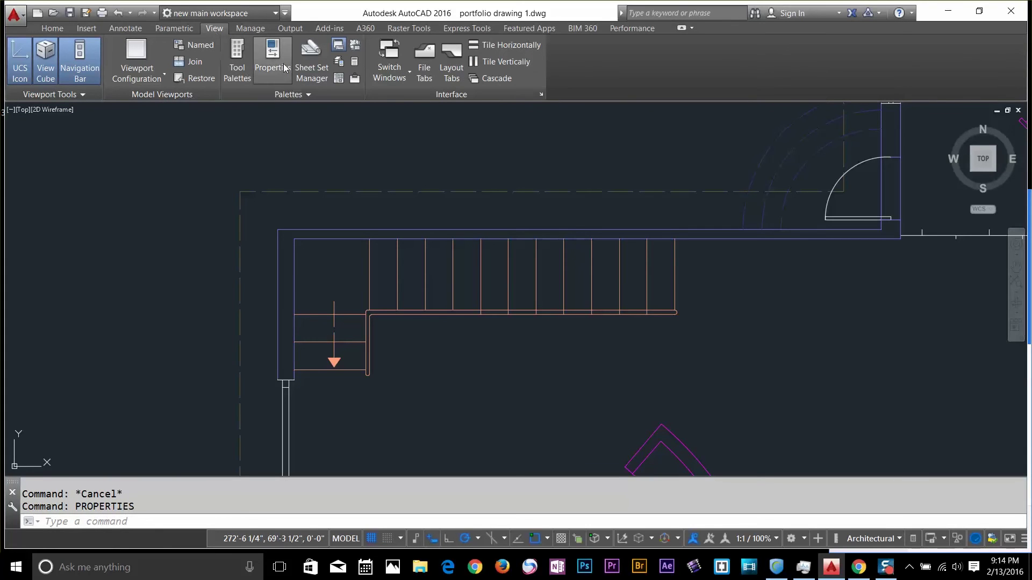
click(477, 345)
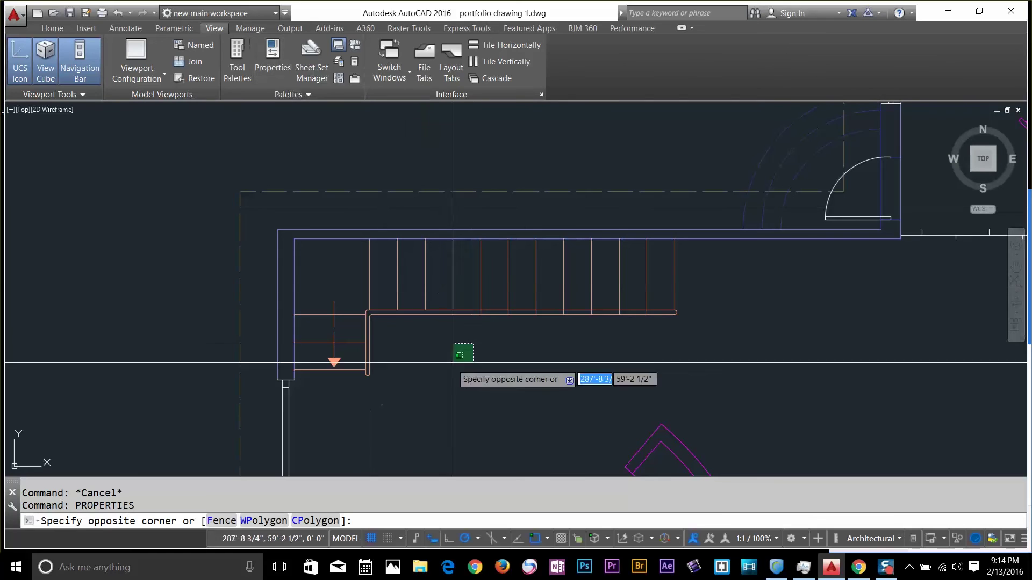
click(442, 375)
click(288, 58)
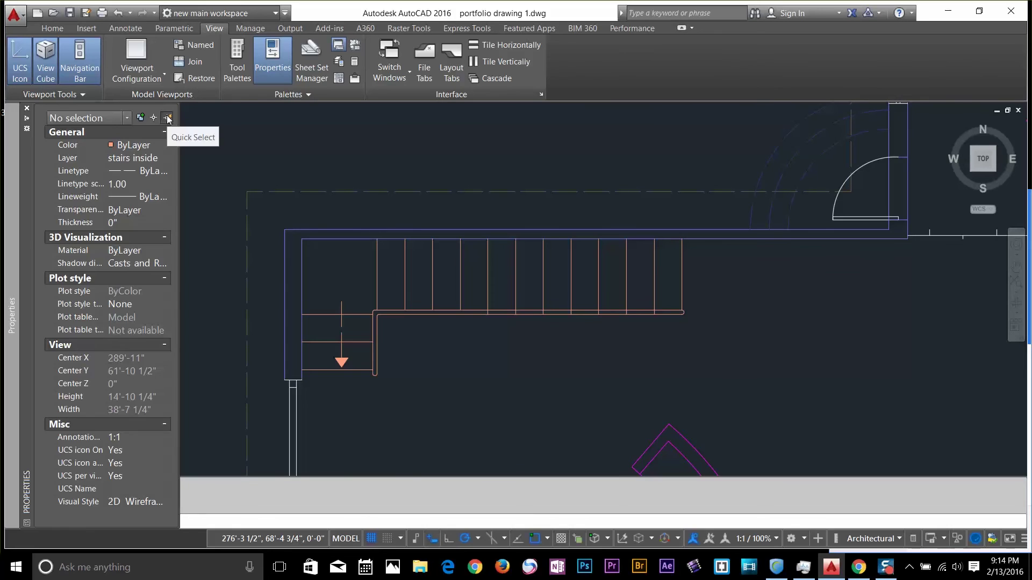
click(167, 117)
drag(473, 131, 119, 125)
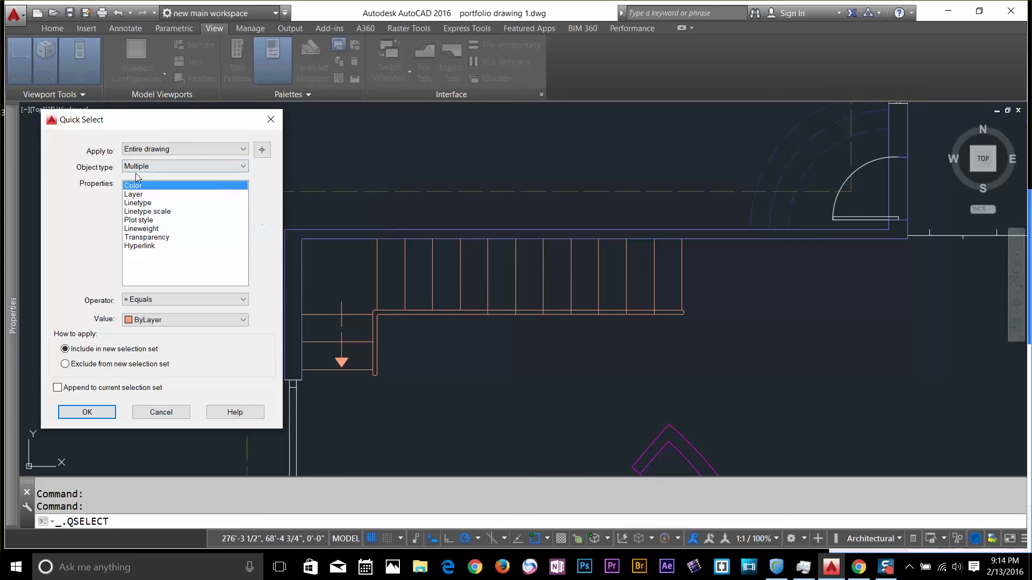
Look through the object types and the Layer and Linetype filter properties offered in Quick Select
click(176, 167)
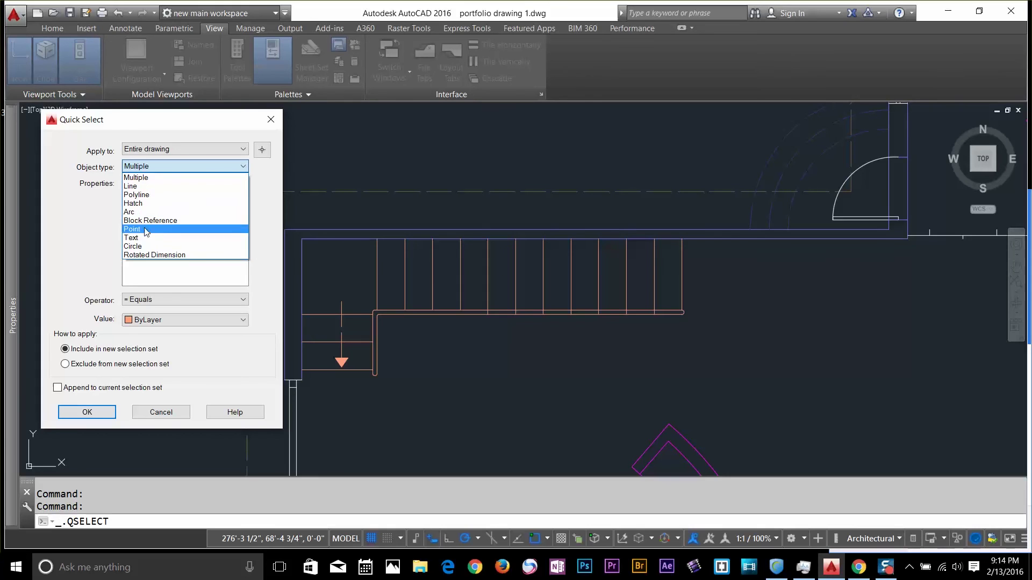
click(150, 170)
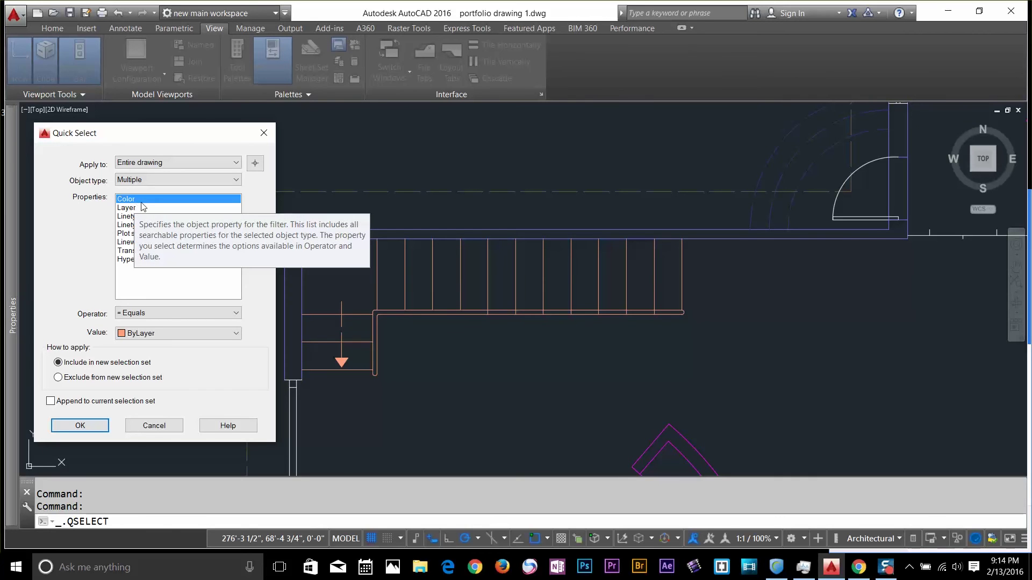
click(143, 208)
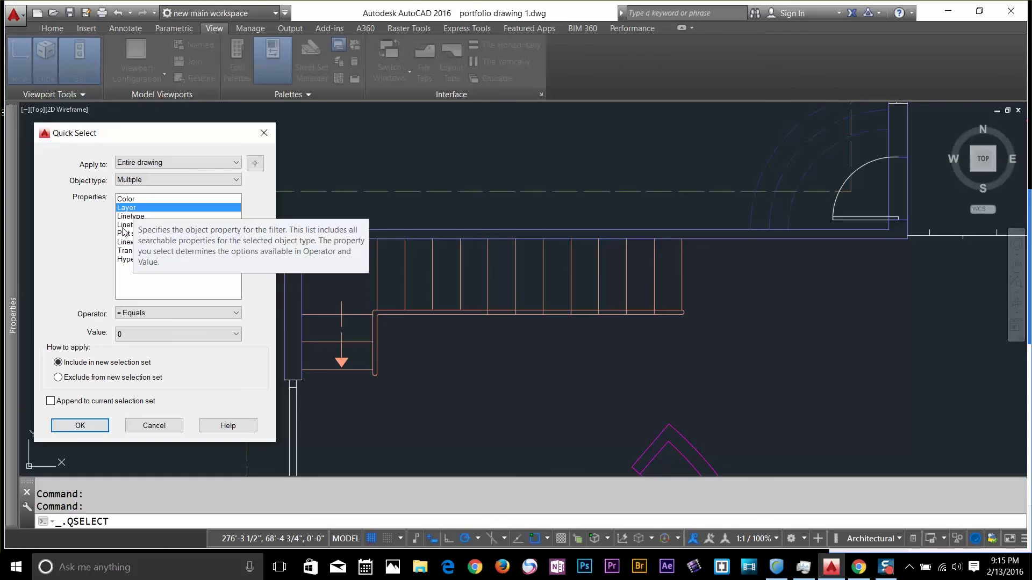
click(130, 217)
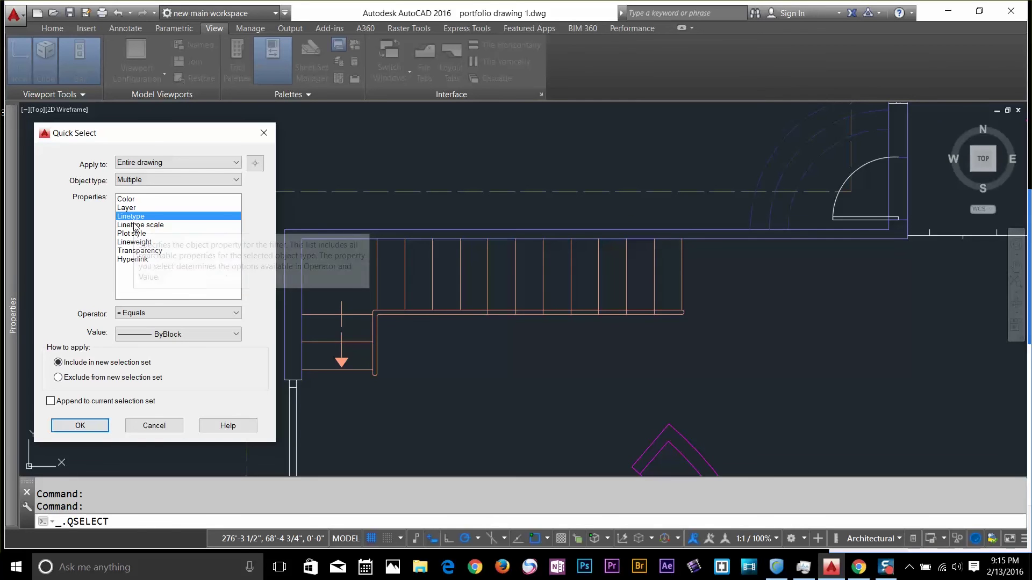
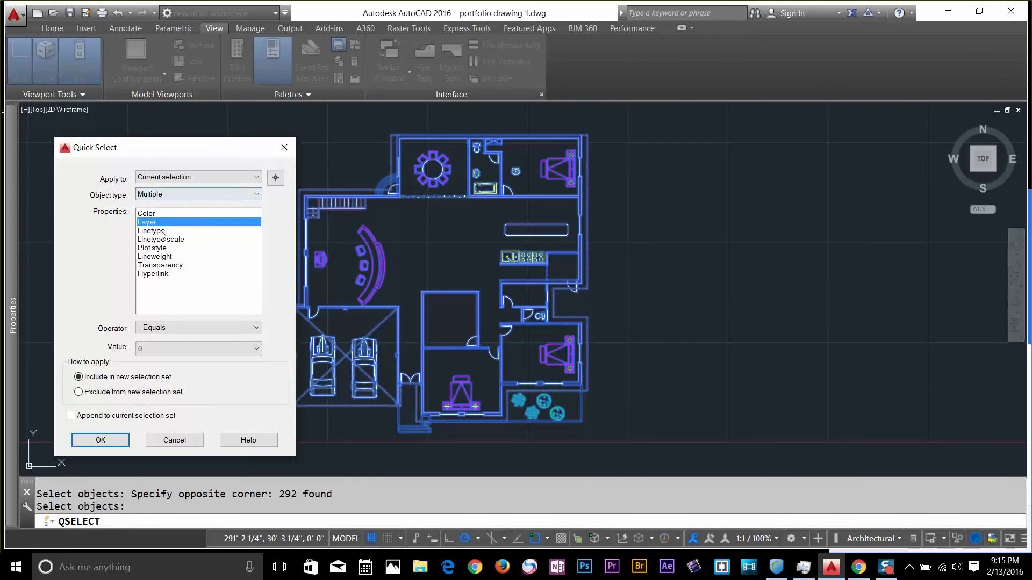
Filter the current selection with Quick Select to objects whose layer equals stairs inside, and clear the resulting selection
click(175, 325)
click(173, 335)
click(168, 349)
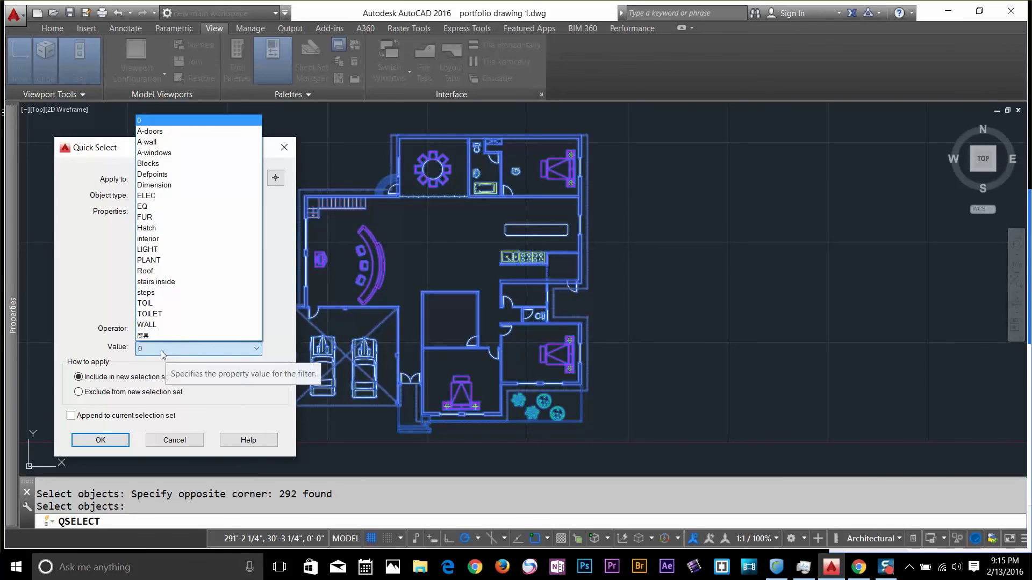
click(162, 283)
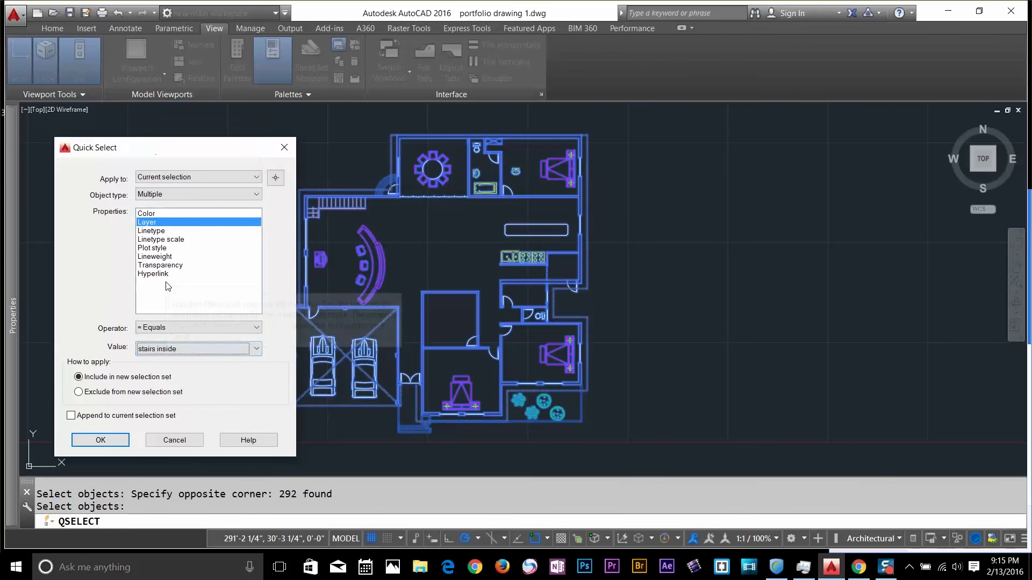
click(100, 440)
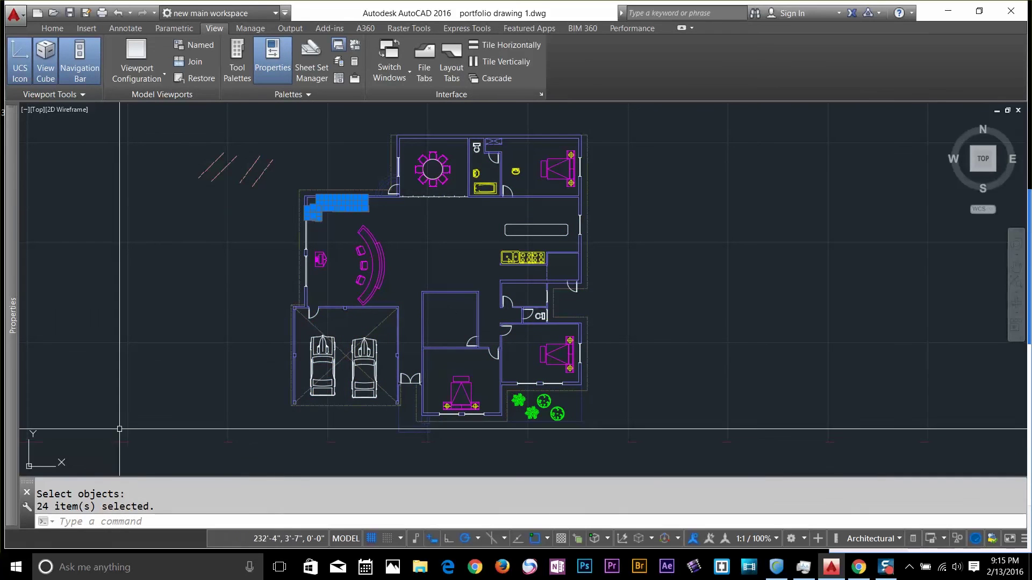
scroll(321, 188, up, 2)
scroll(342, 181, up, 5)
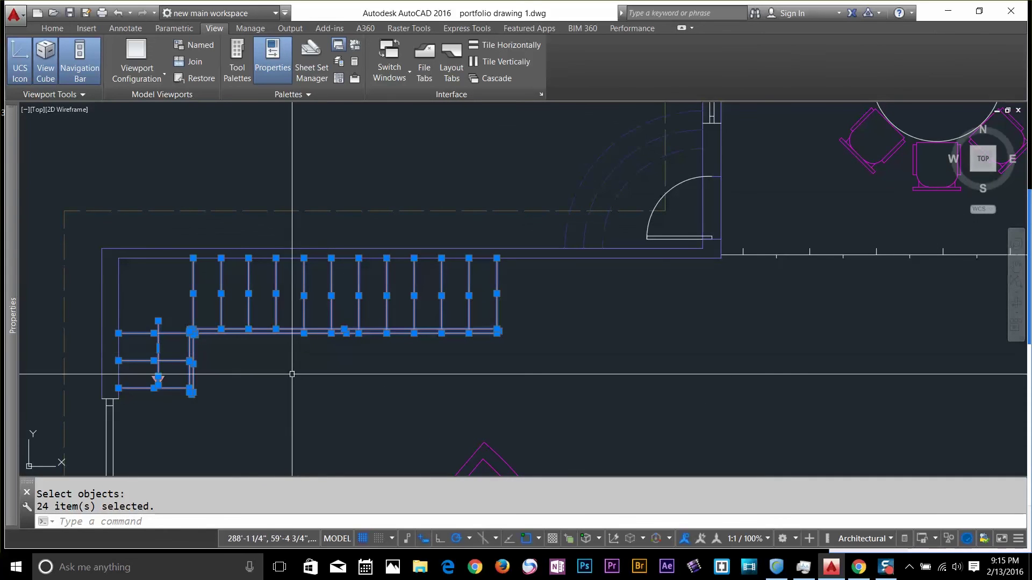
scroll(290, 377, down, 6)
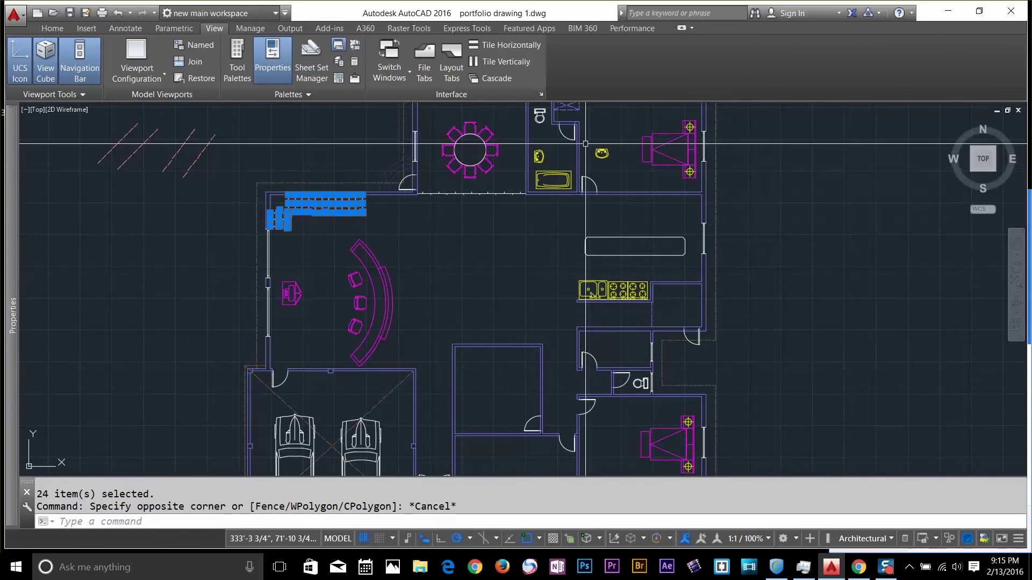
middle_drag(424, 258, 482, 343)
middle_drag(419, 268, 352, 192)
key(Escape)
Set up a new Quick Select filter for objects whose Layer equals interior
click(271, 66)
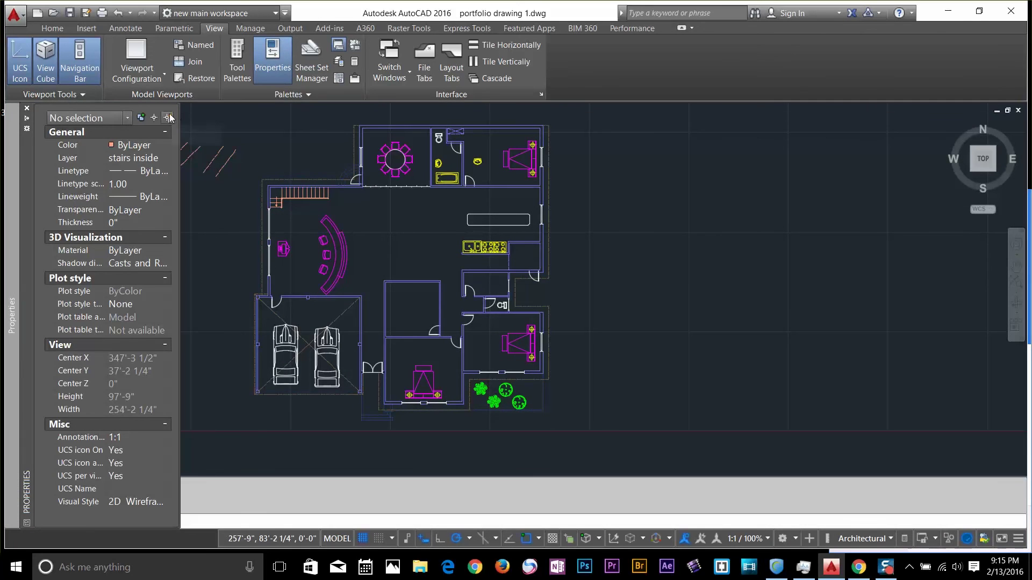
click(169, 117)
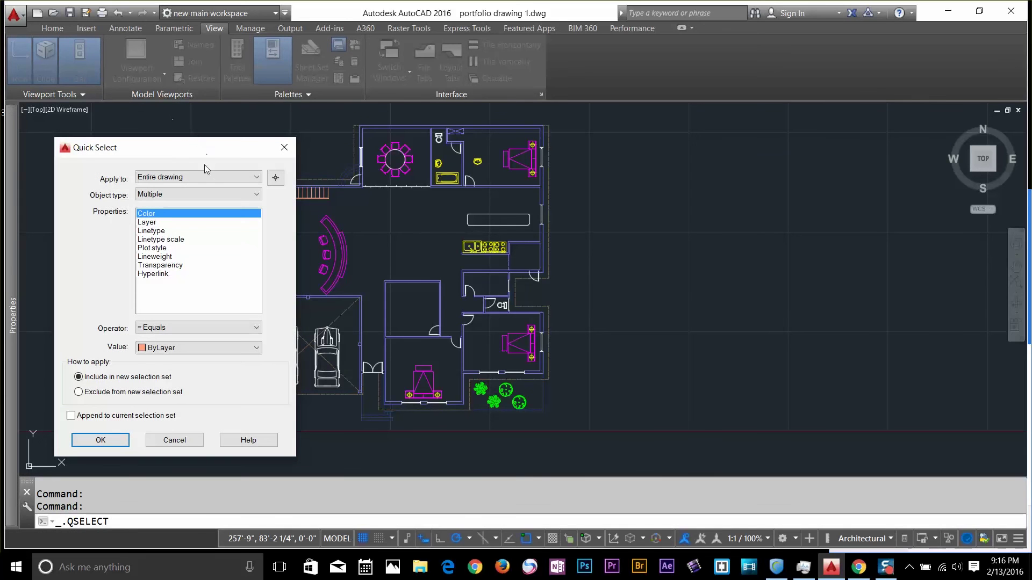
click(151, 222)
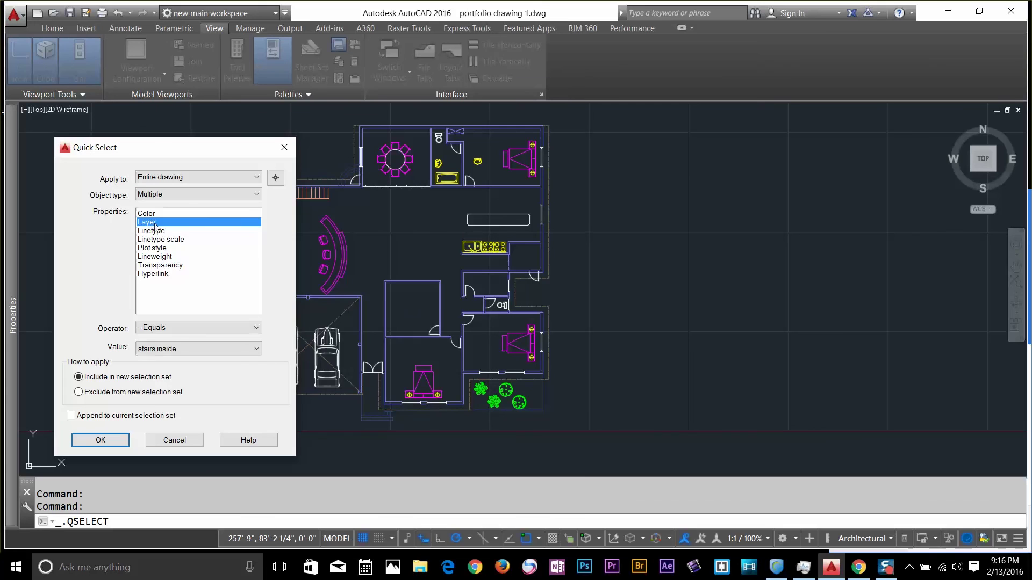
click(172, 349)
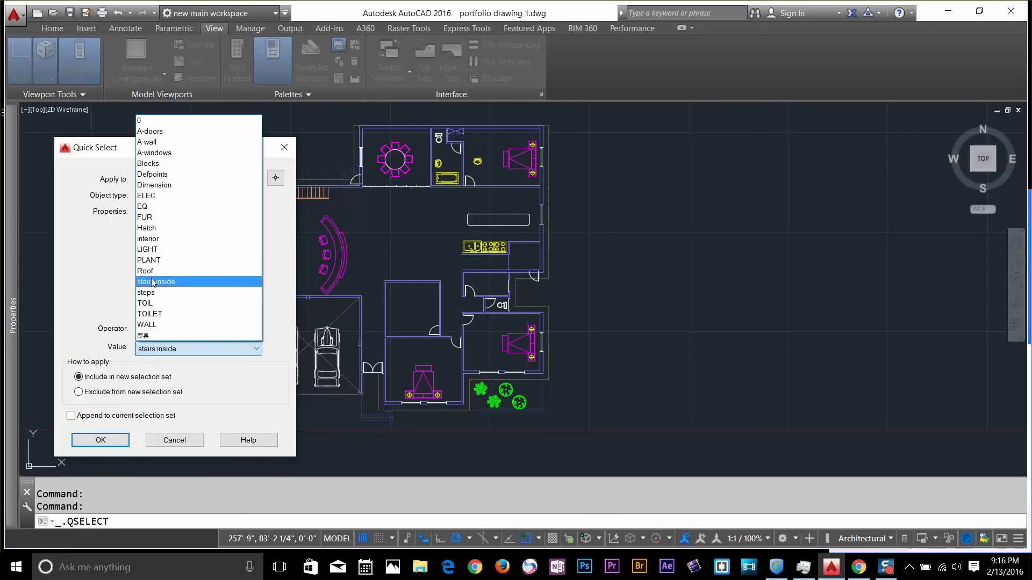
click(152, 239)
drag(236, 161, 174, 156)
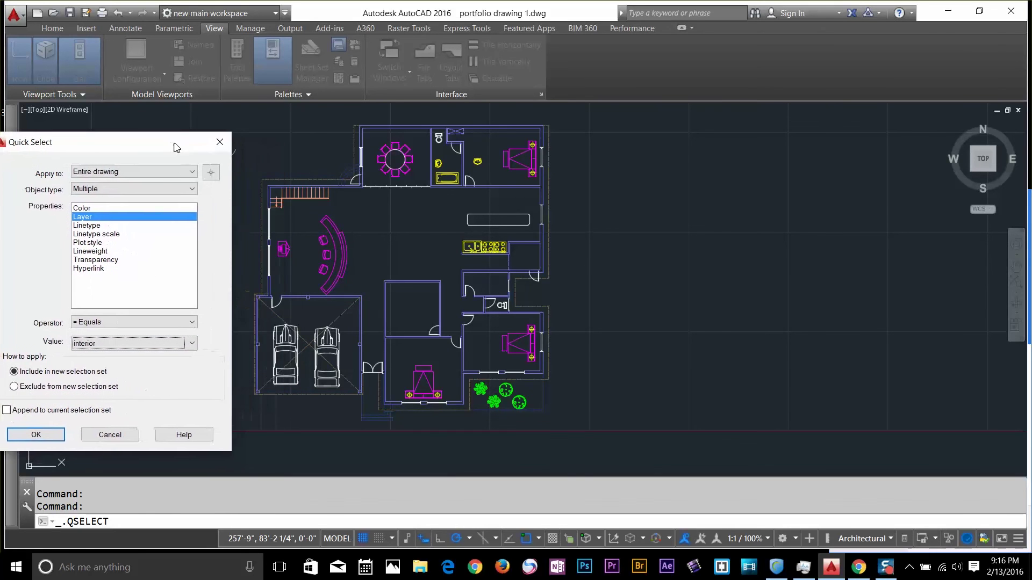
Limit the Quick Select scope to the whole house plan with a crossing window, and apply the interior layer filter
click(218, 174)
click(588, 117)
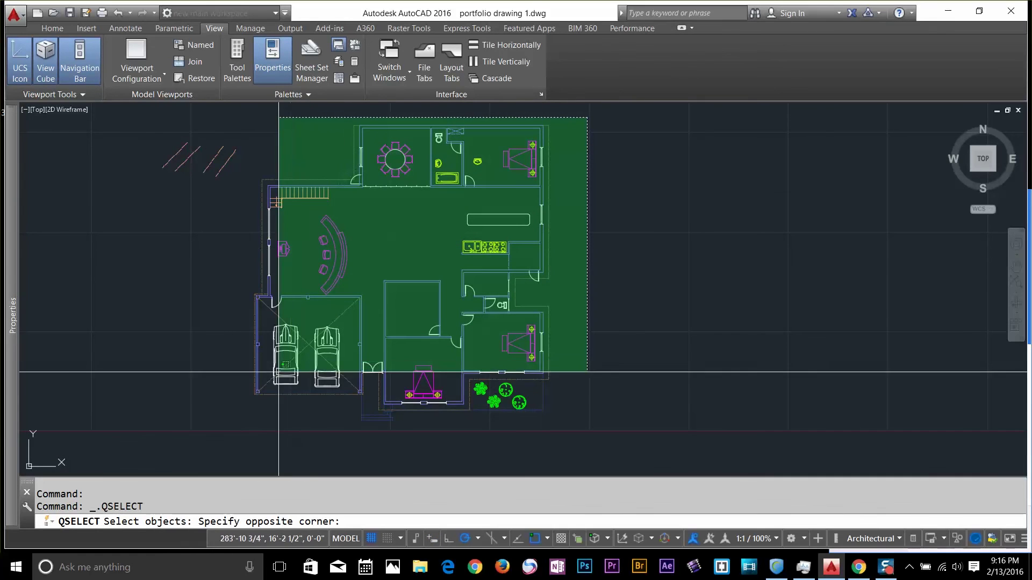
click(244, 422)
key(Return)
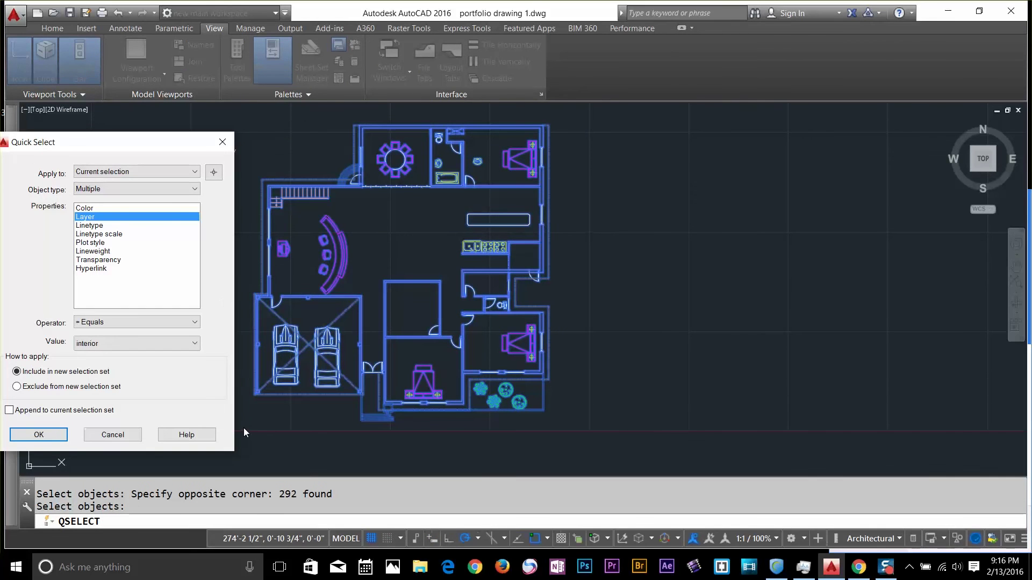
click(39, 435)
scroll(355, 253, up, 4)
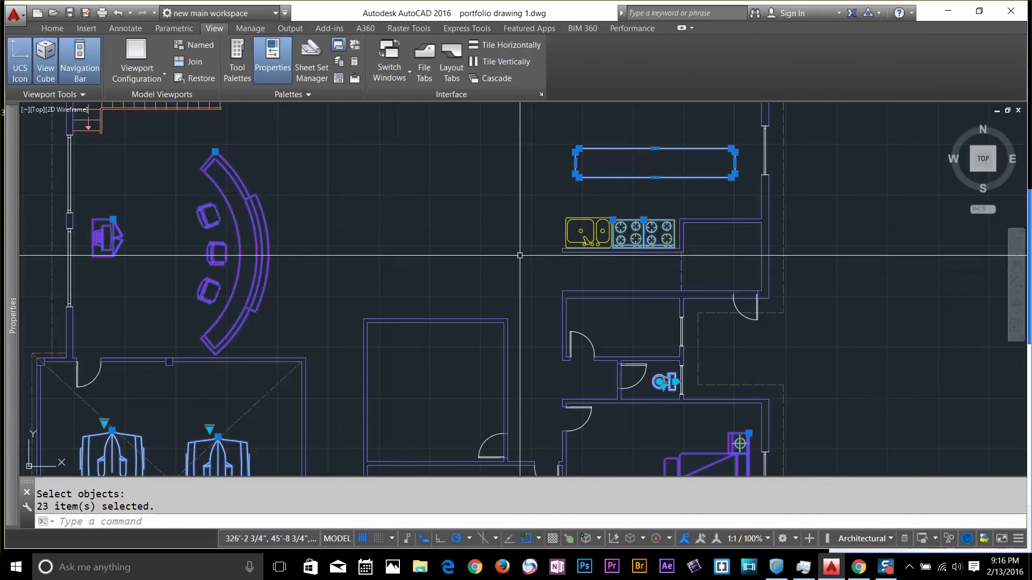
scroll(586, 215, down, 3)
middle_drag(570, 246, 529, 398)
scroll(460, 248, down, 2)
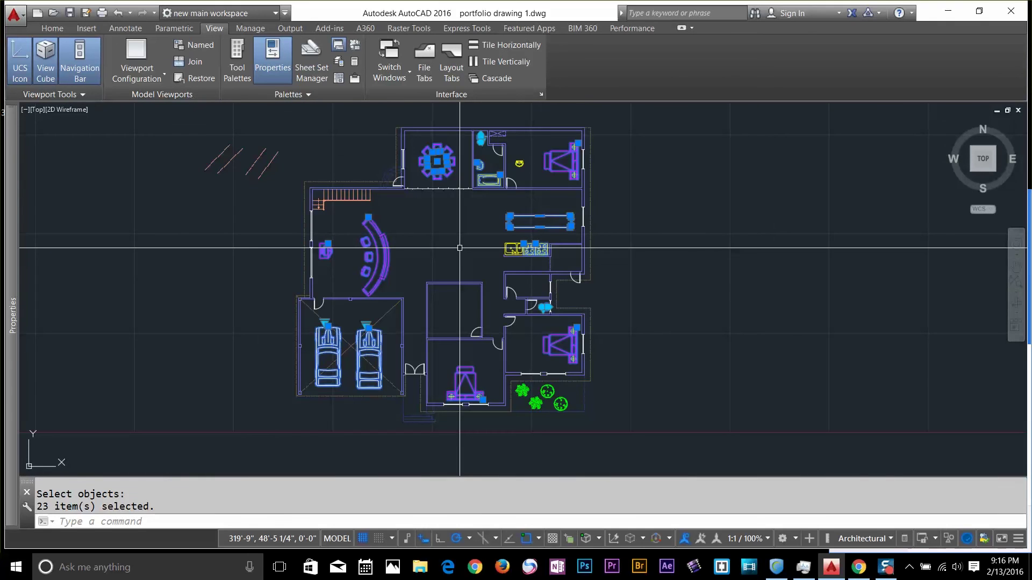